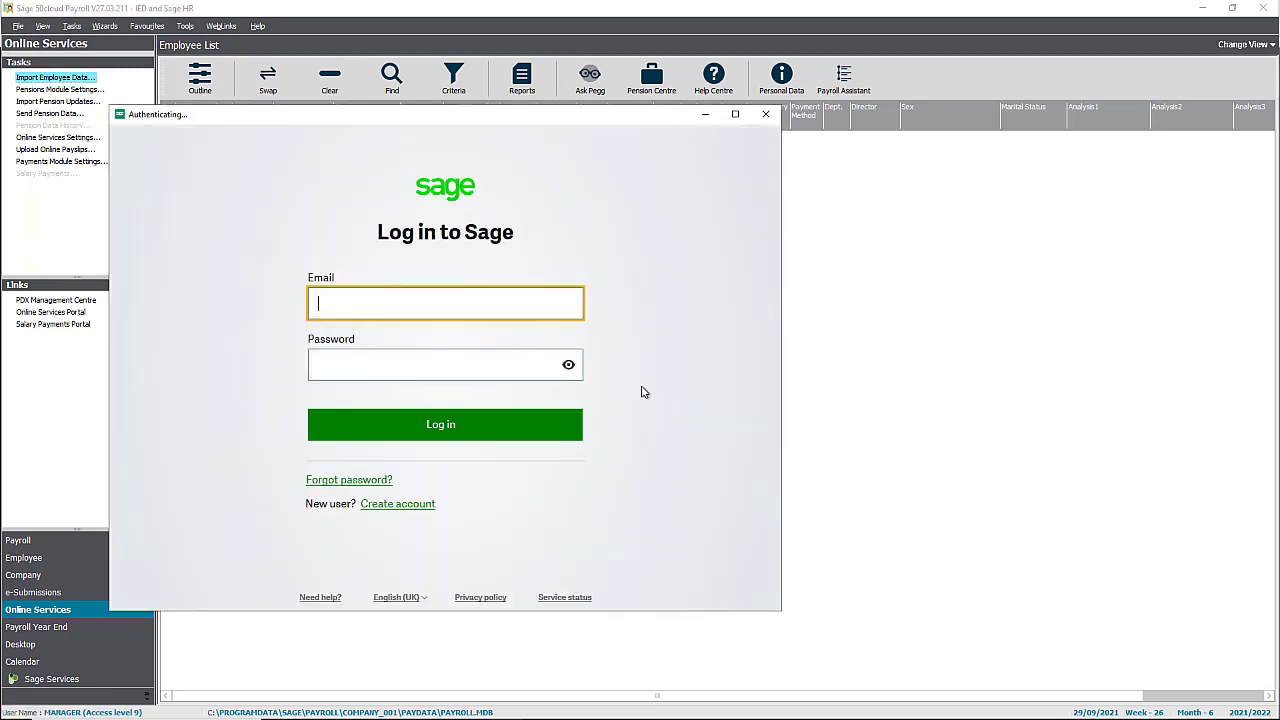
Sign in to the Sage account with the pasted account e-mail and the account password.
key(ctrl+v)
click(426, 366)
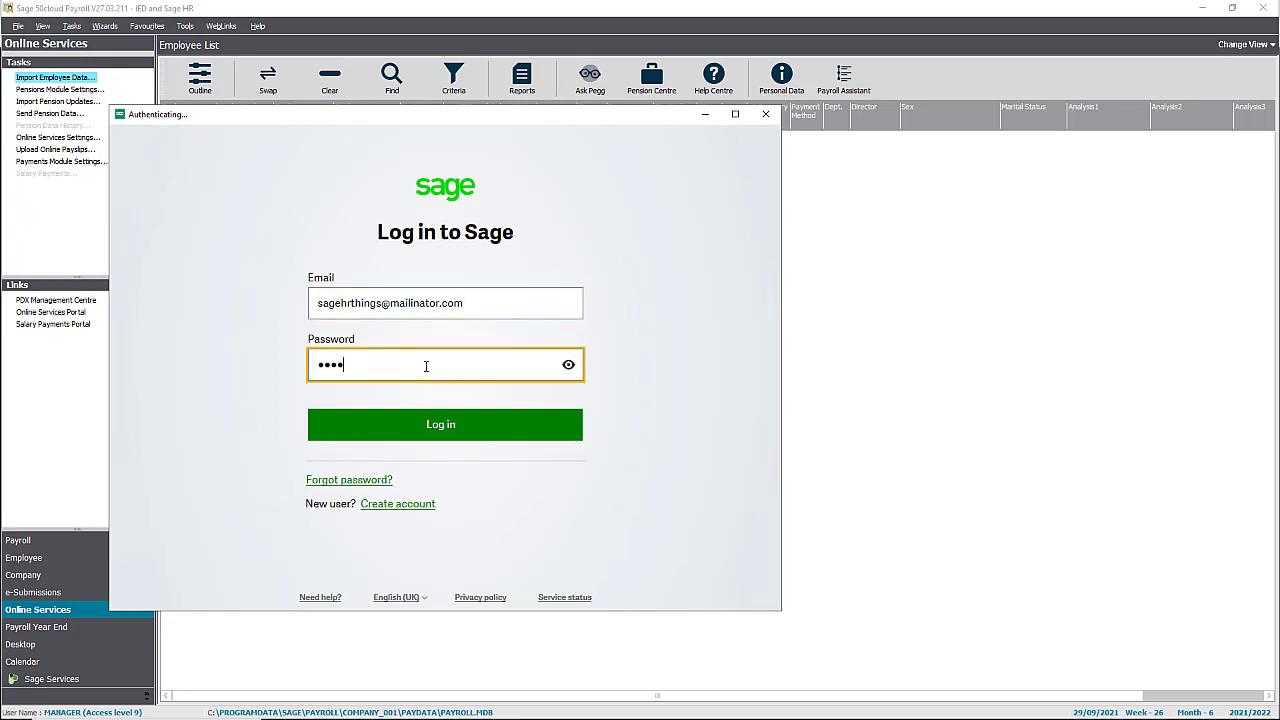
click(440, 424)
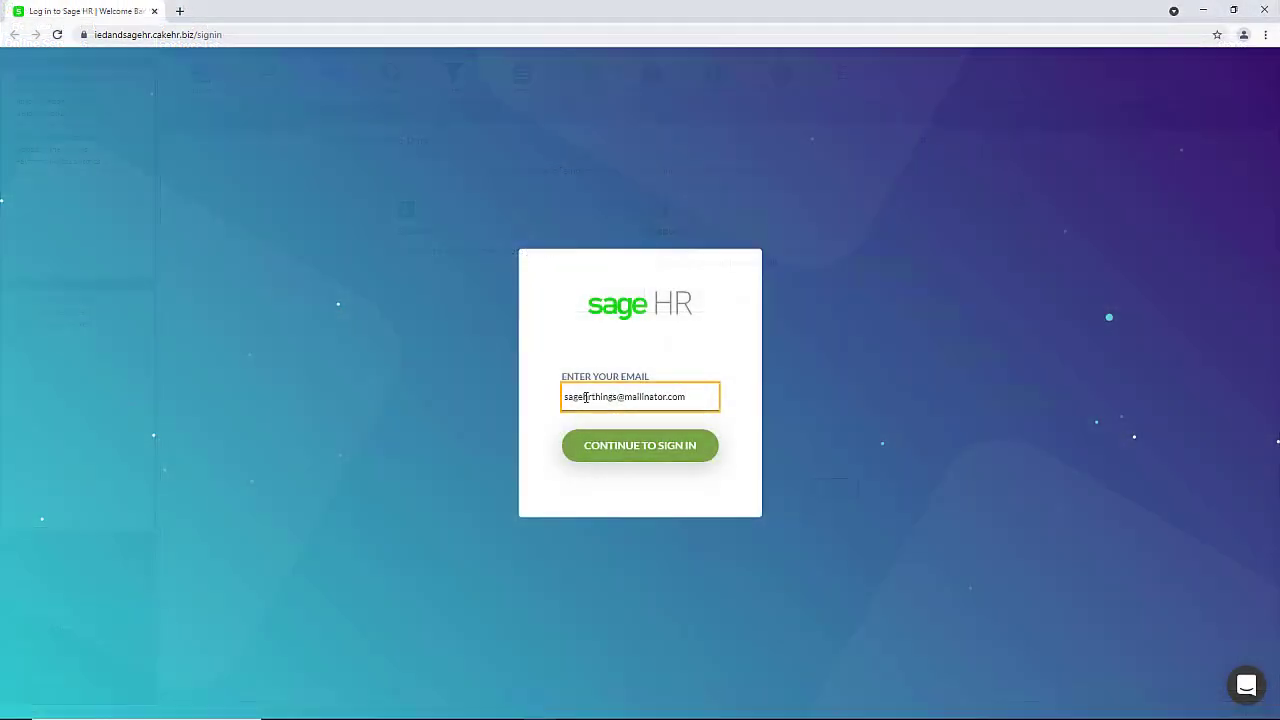
Log in to Sage HR with the account password and start adding a new employee.
click(632, 450)
click(572, 405)
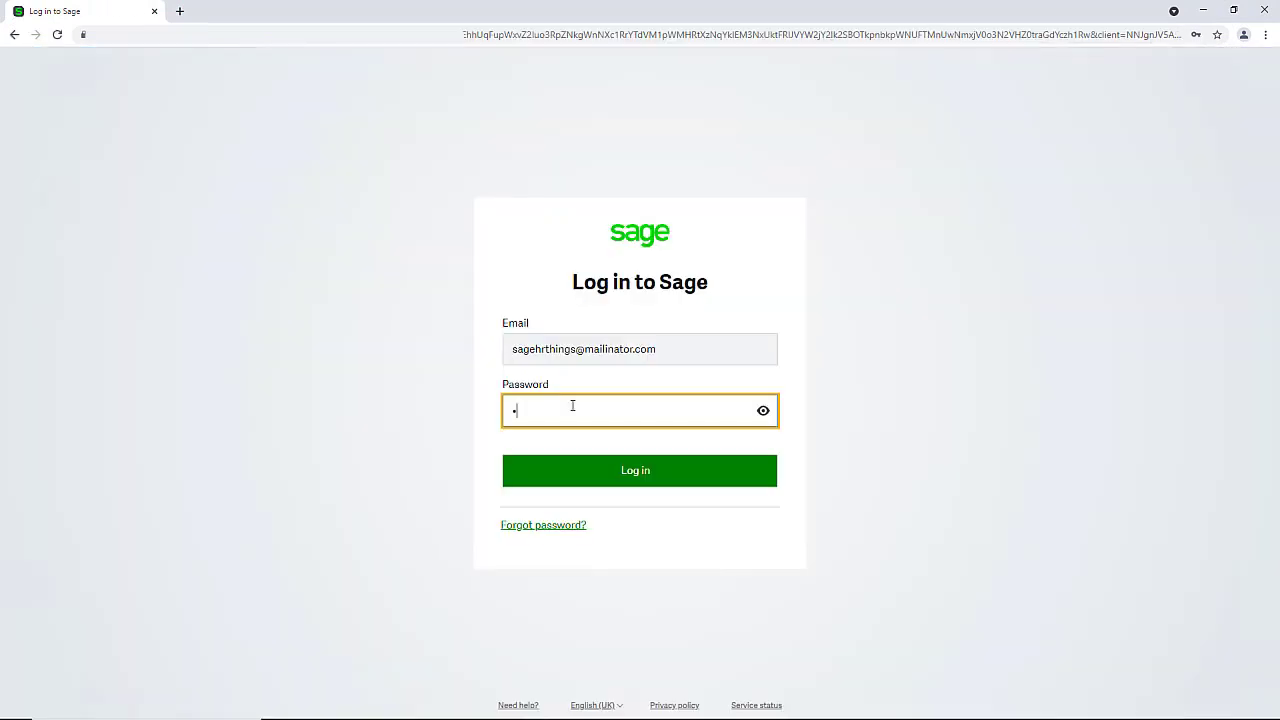
text(Pa55word!)
key(Return)
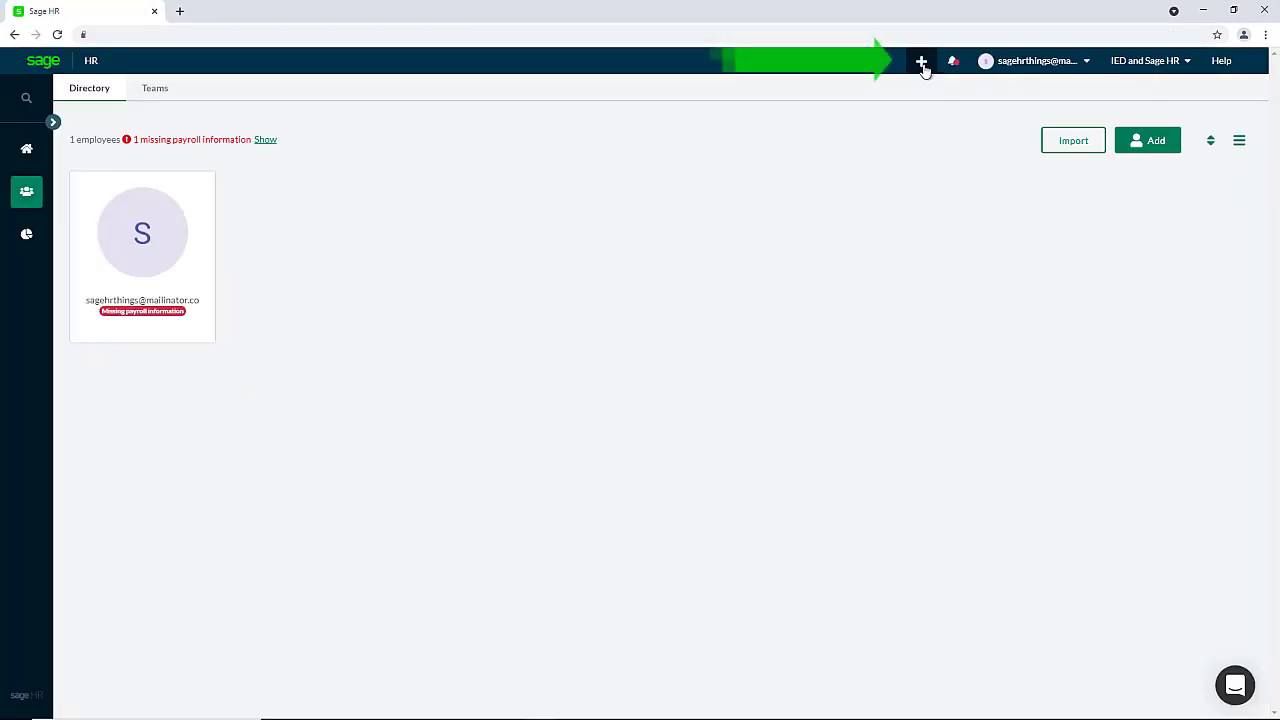
click(922, 63)
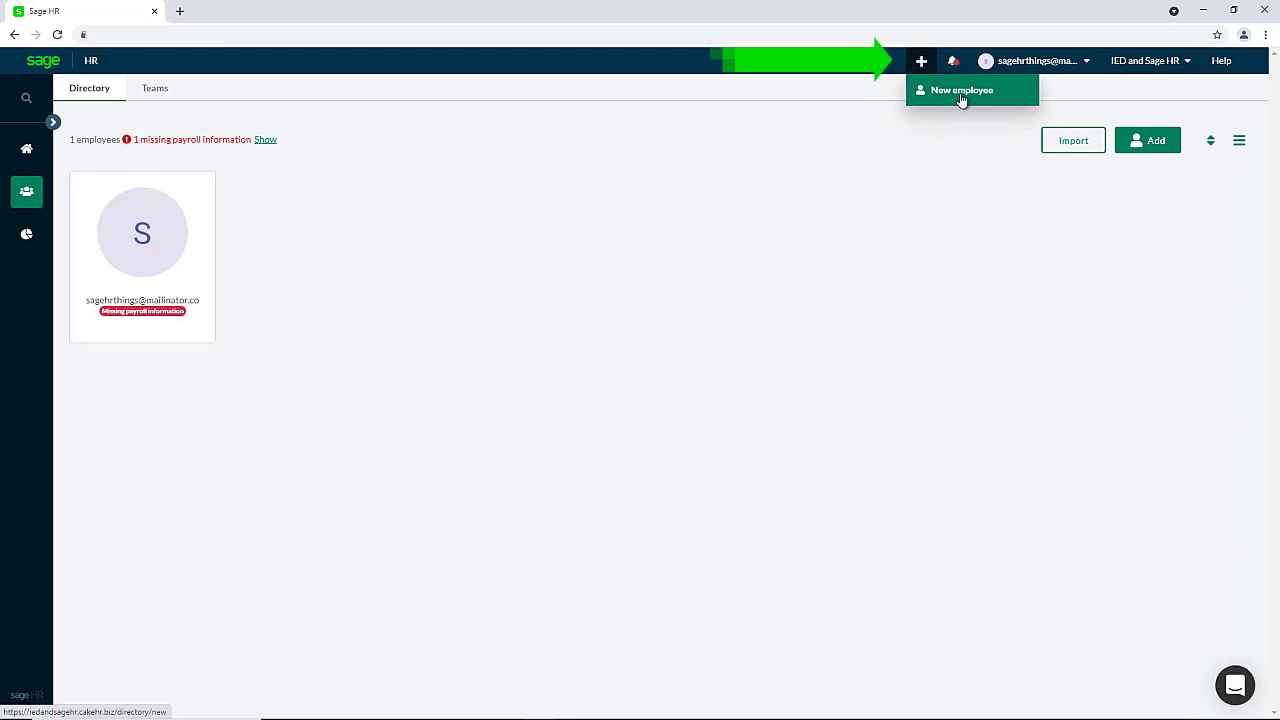
click(1157, 146)
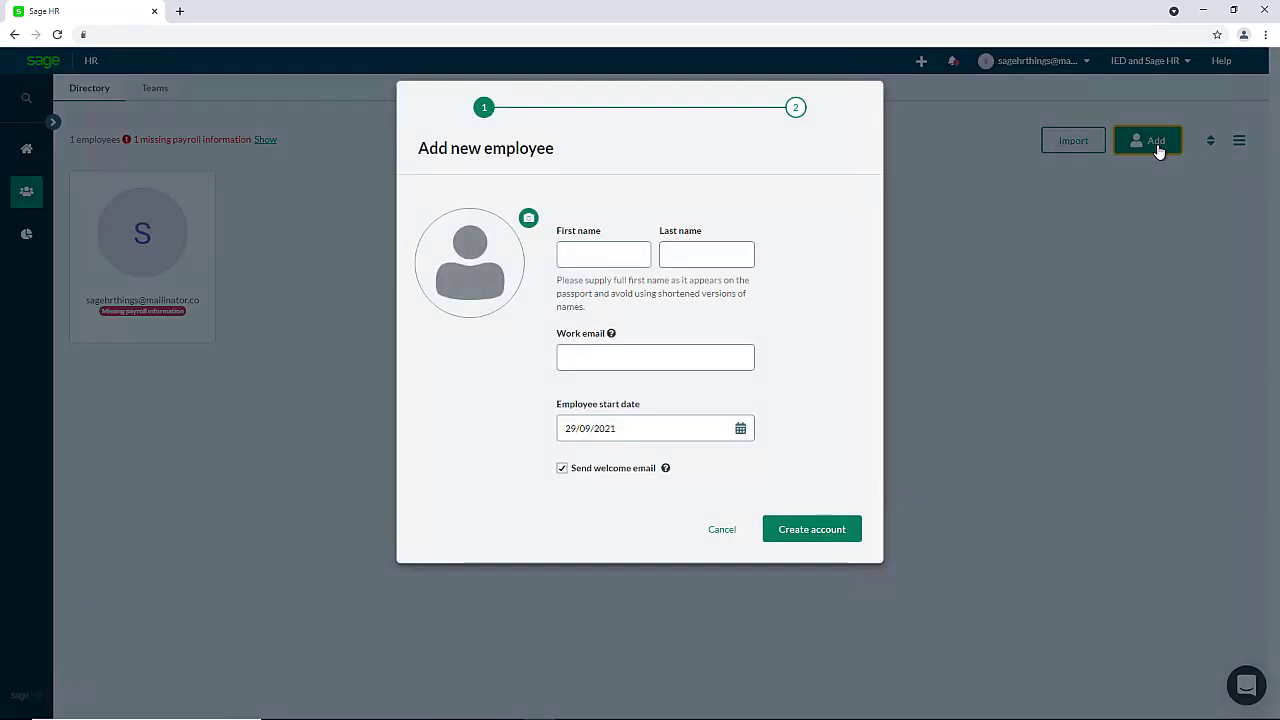
Create the new employee account with name, work e-mail and start date 27/09/2021.
click(620, 257)
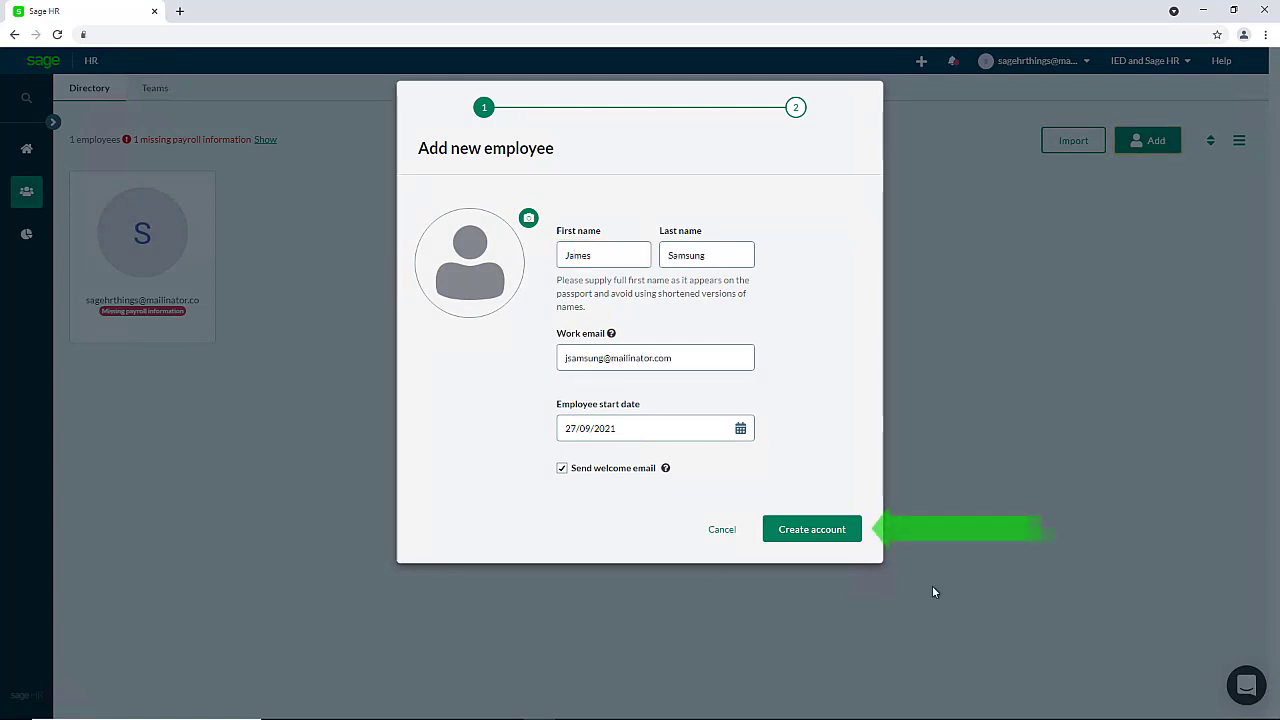
click(805, 540)
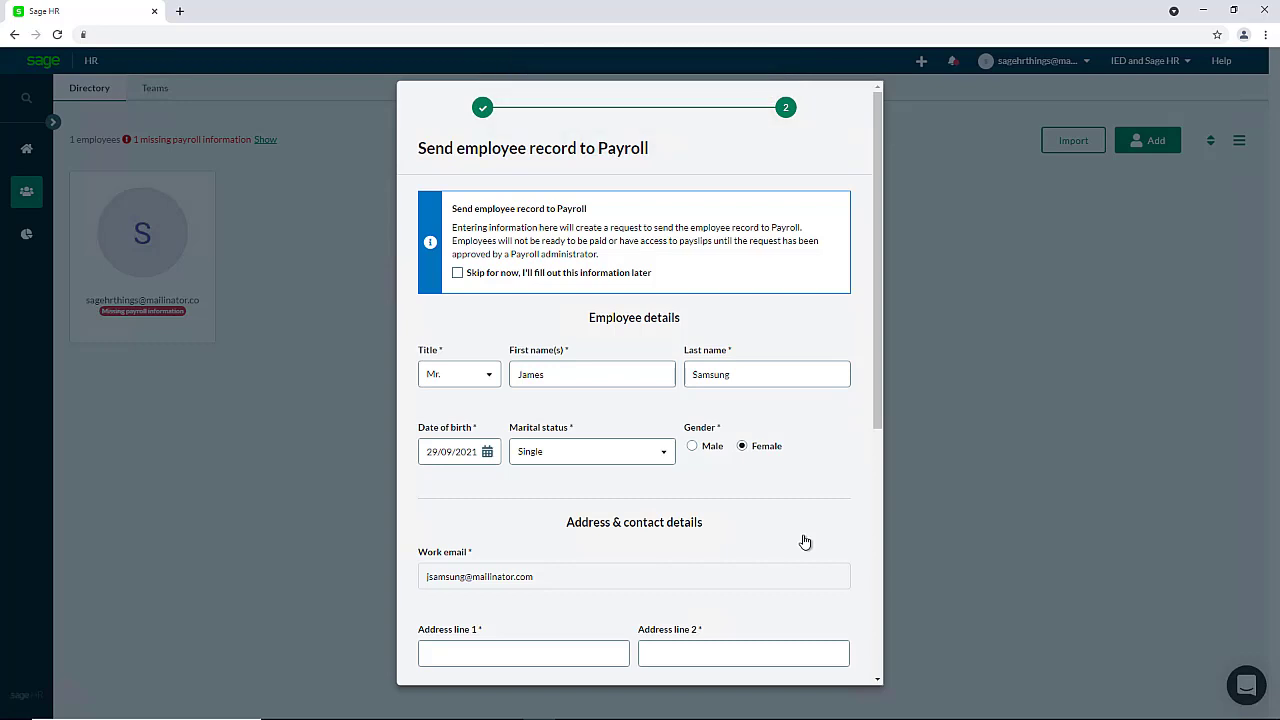
Bring back the payroll details form and enter the employee's first two address lines.
click(457, 275)
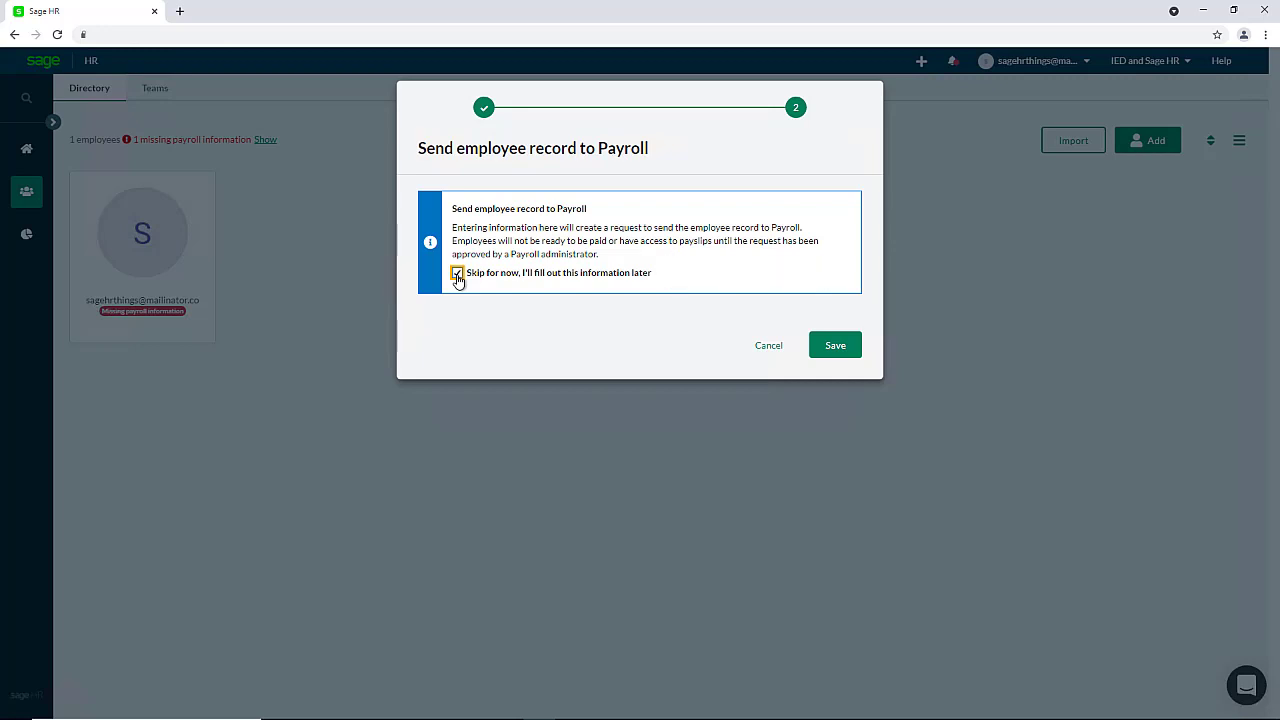
click(457, 274)
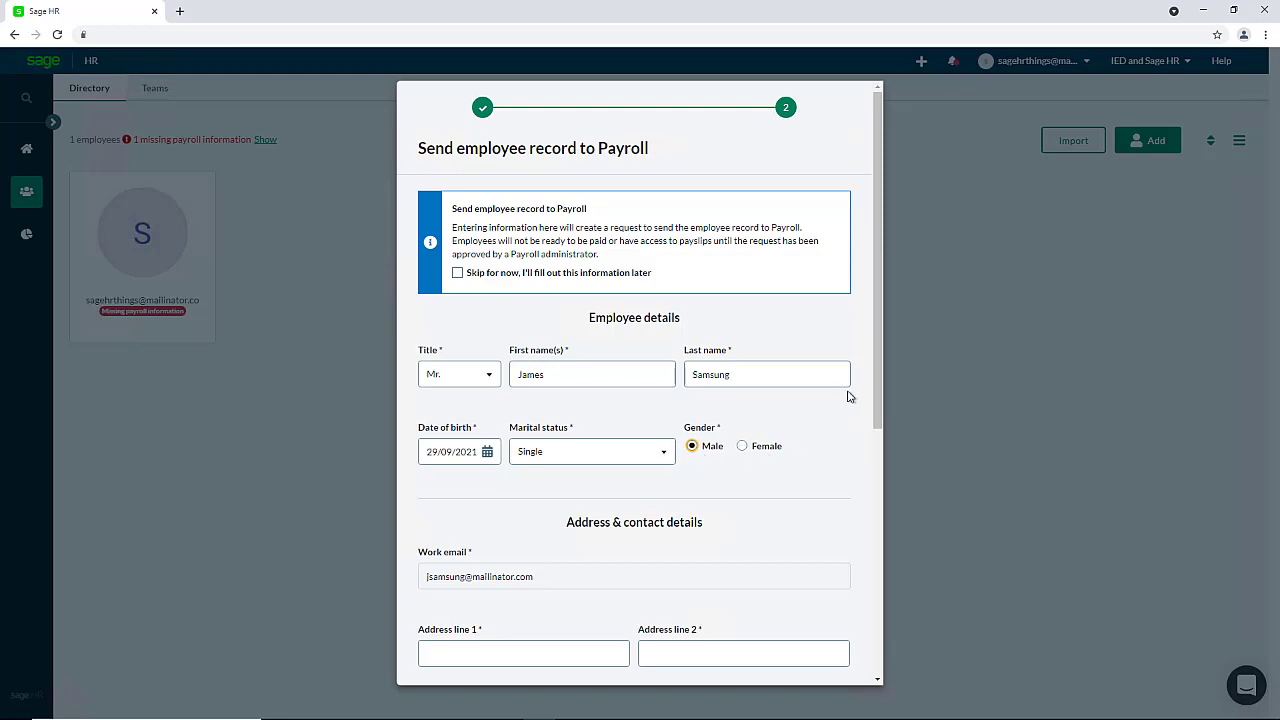
drag(877, 358, 894, 597)
click(467, 229)
text(House)
click(661, 232)
text(Street)
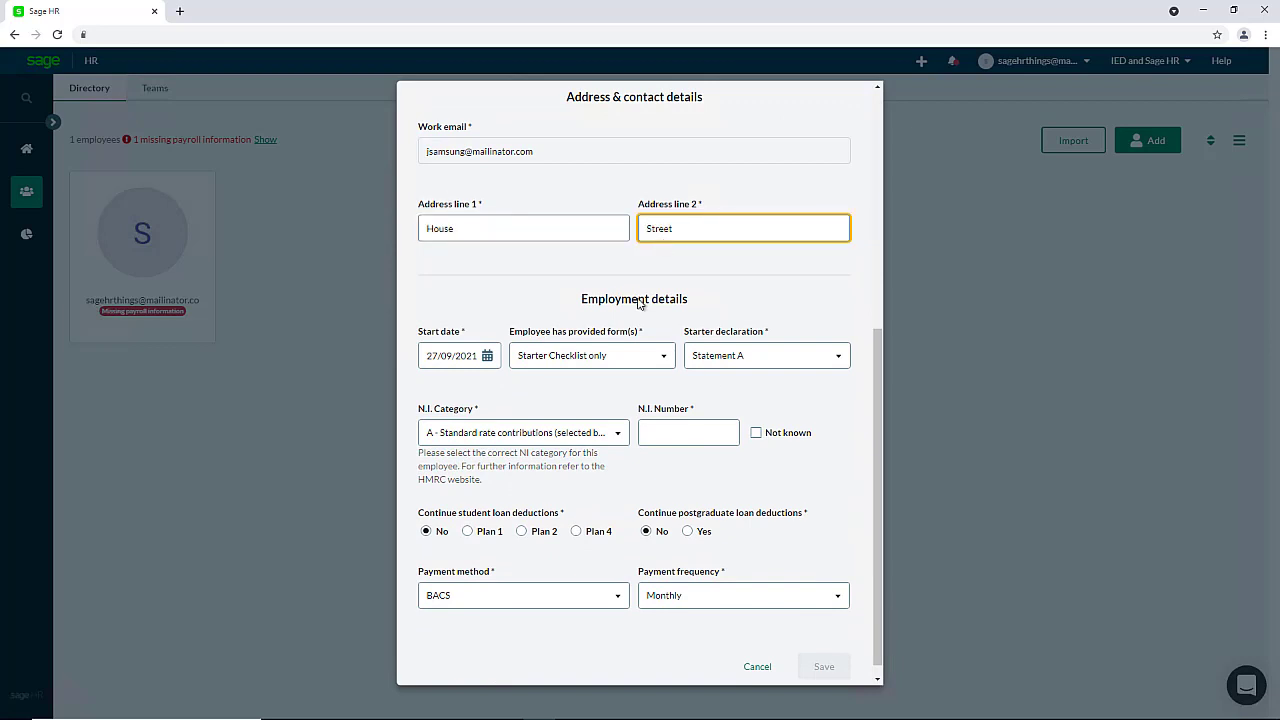
Set provided starter forms to Starter Checklist only and save the record for Payroll.
click(664, 340)
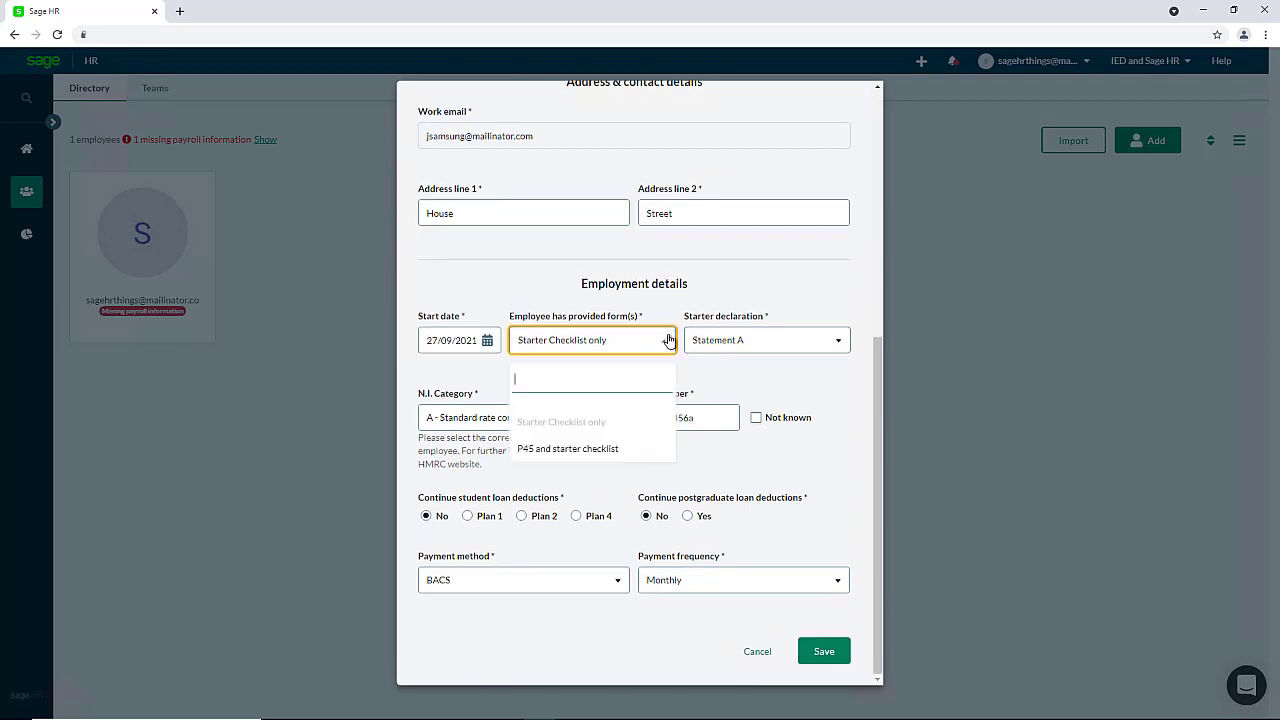
click(605, 449)
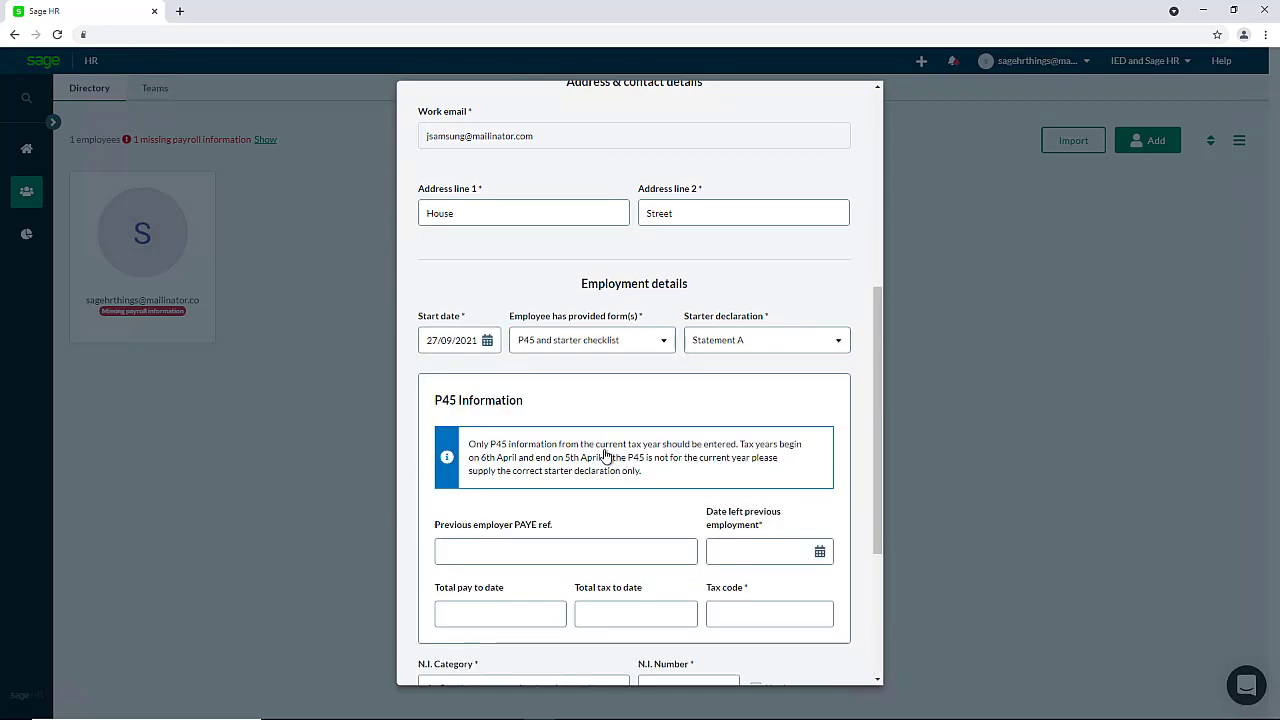
drag(877, 341, 879, 451)
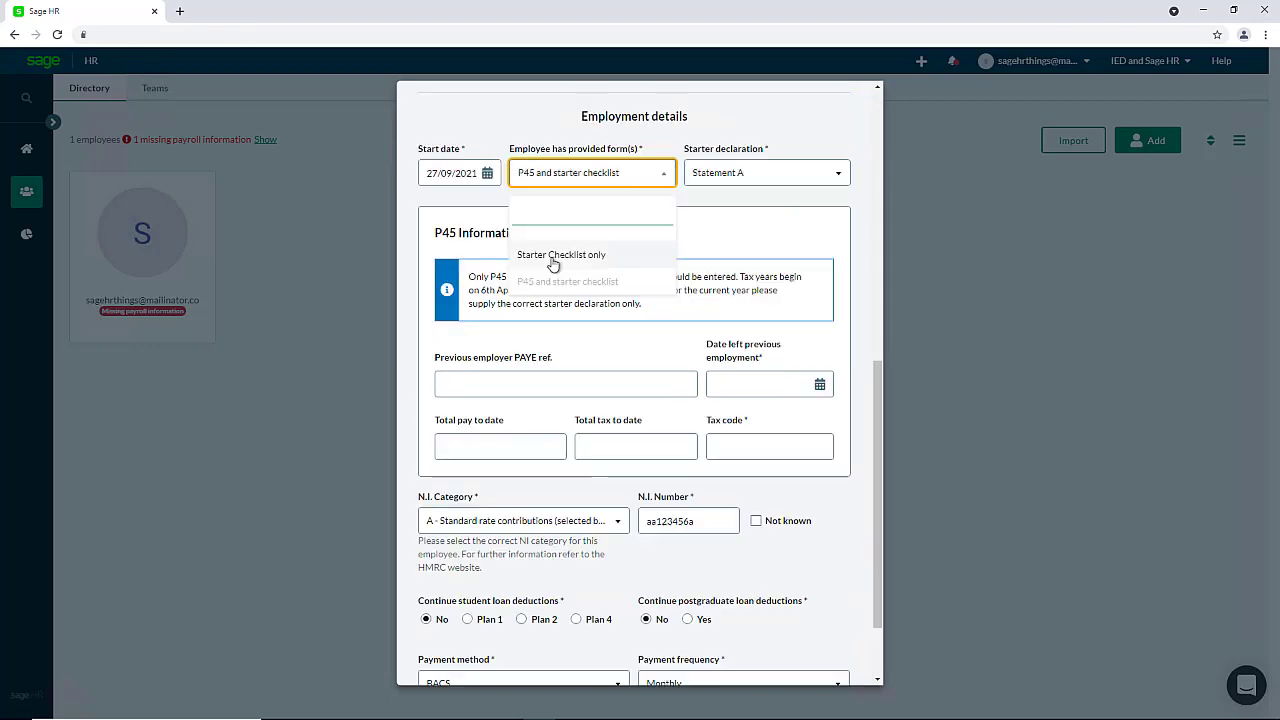
click(553, 256)
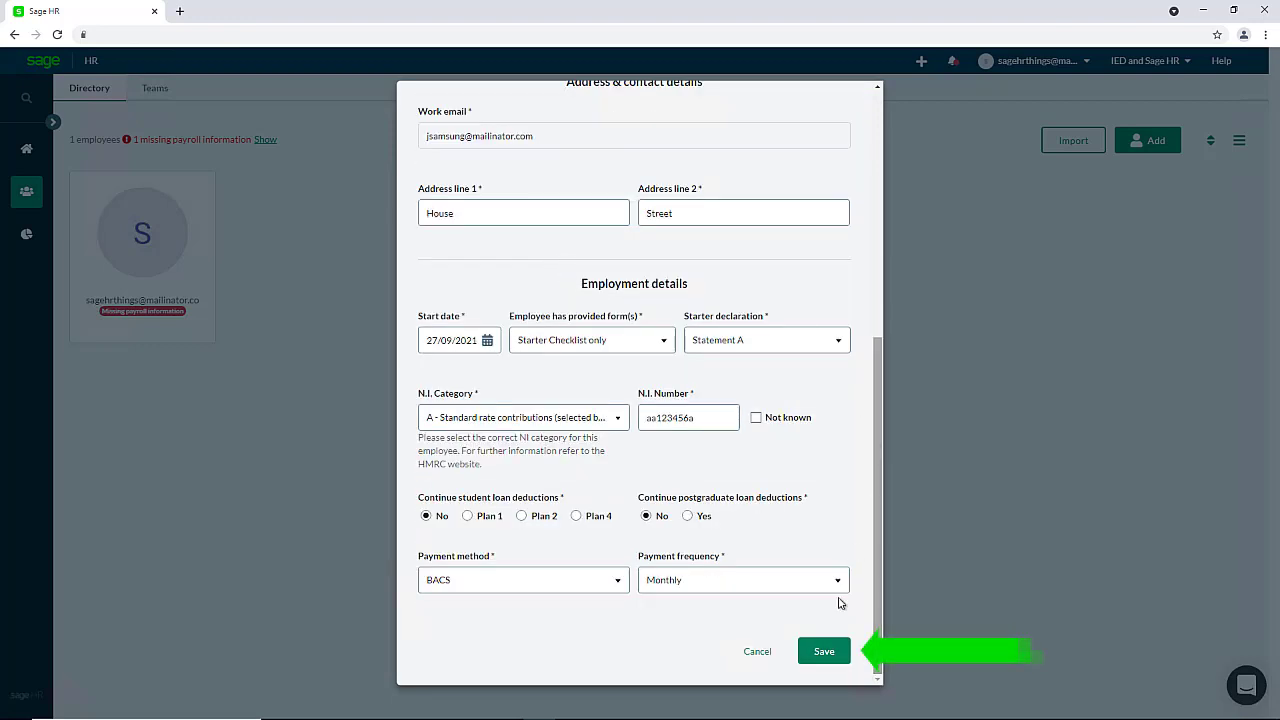
click(821, 651)
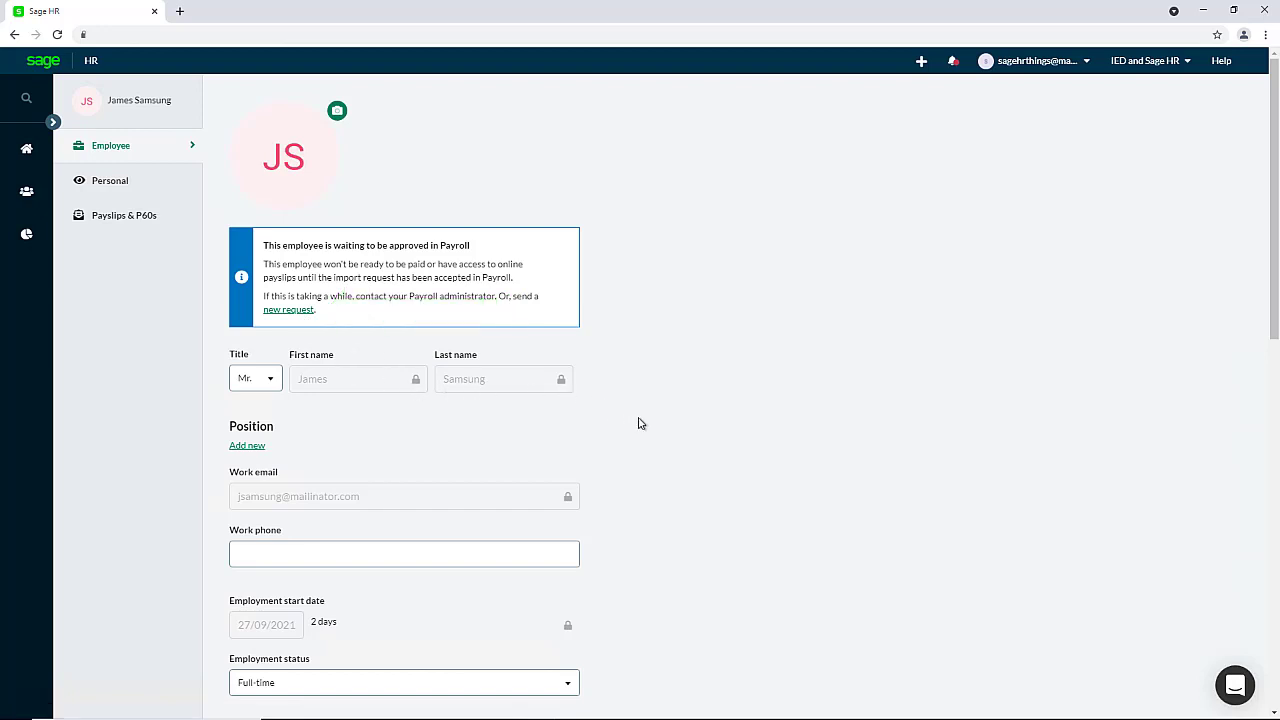
Scroll down the new employee's profile to check it is awaiting Payroll approval.
scroll(638, 423, down, 2)
scroll(640, 423, down, 2)
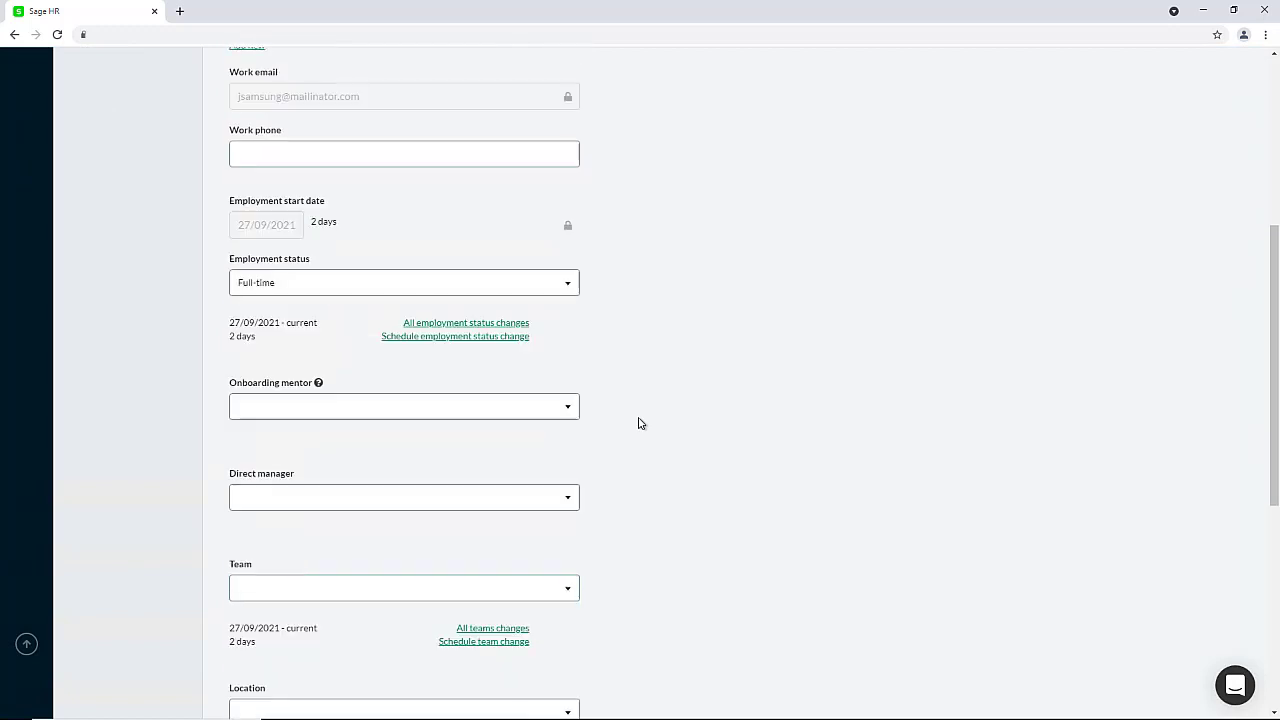
scroll(640, 423, down, 2)
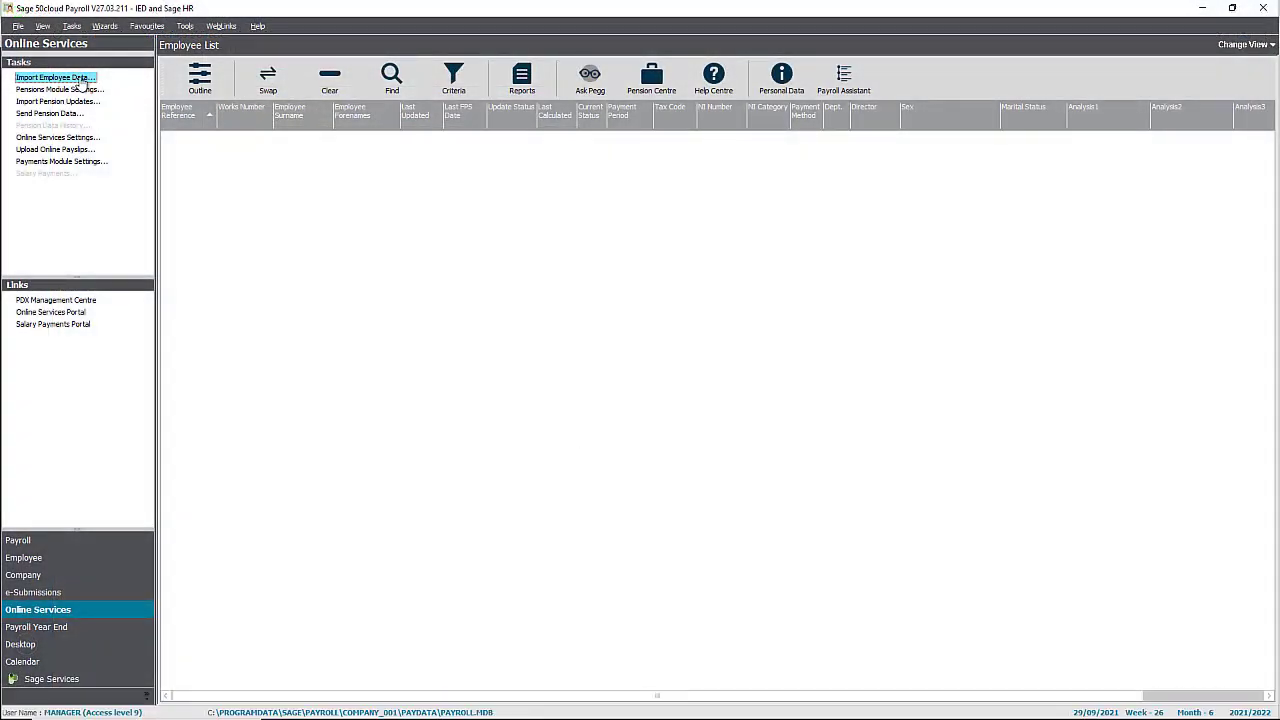
Start Import Employee Data without a backup and open the one starter to import.
click(80, 77)
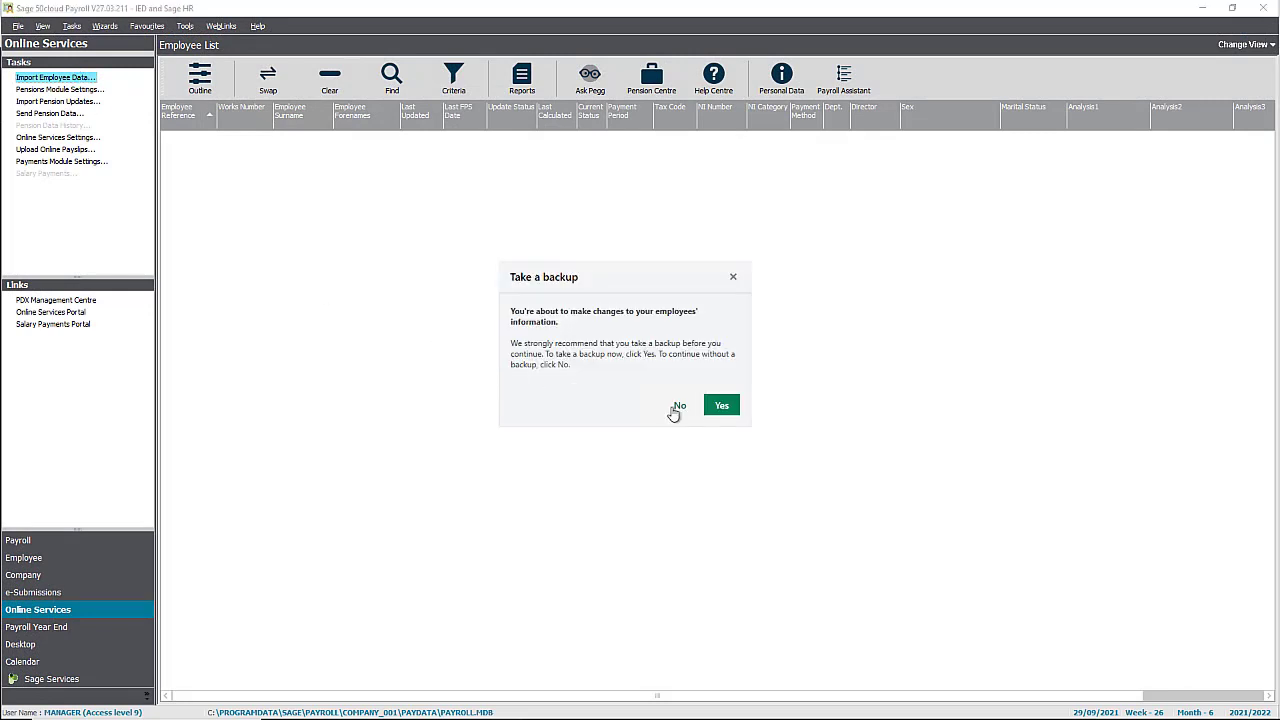
click(679, 406)
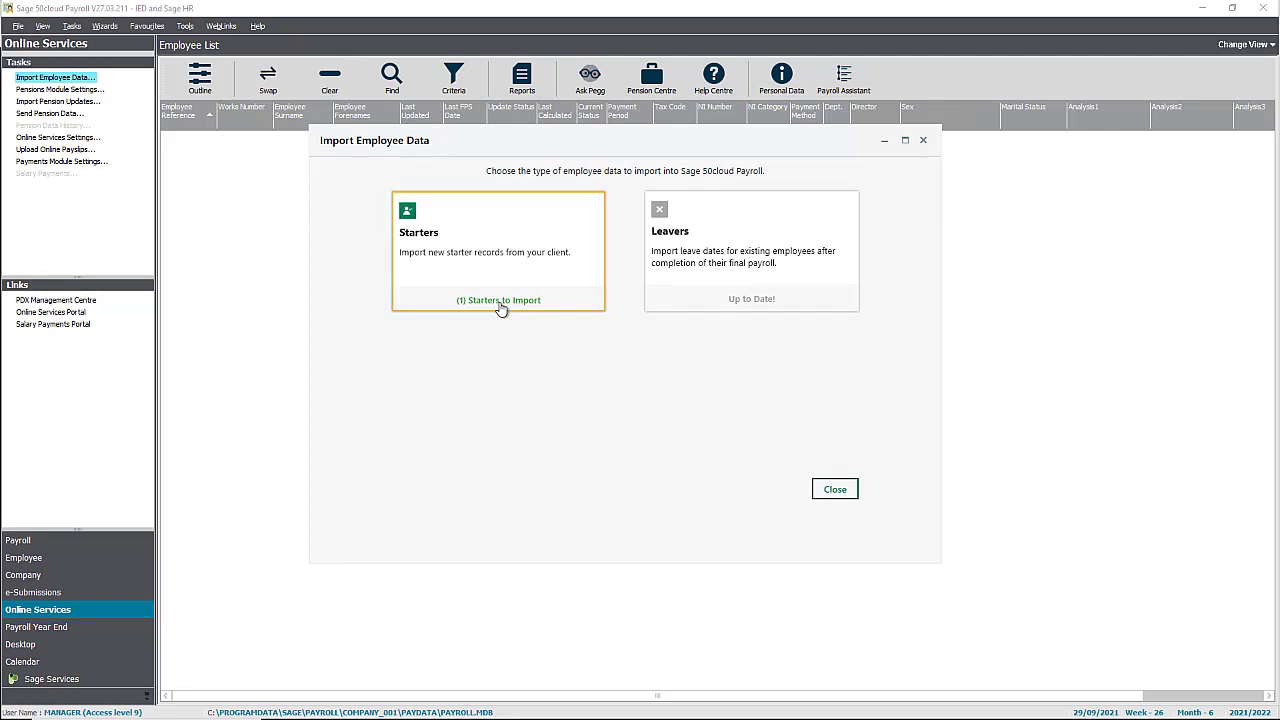
click(502, 310)
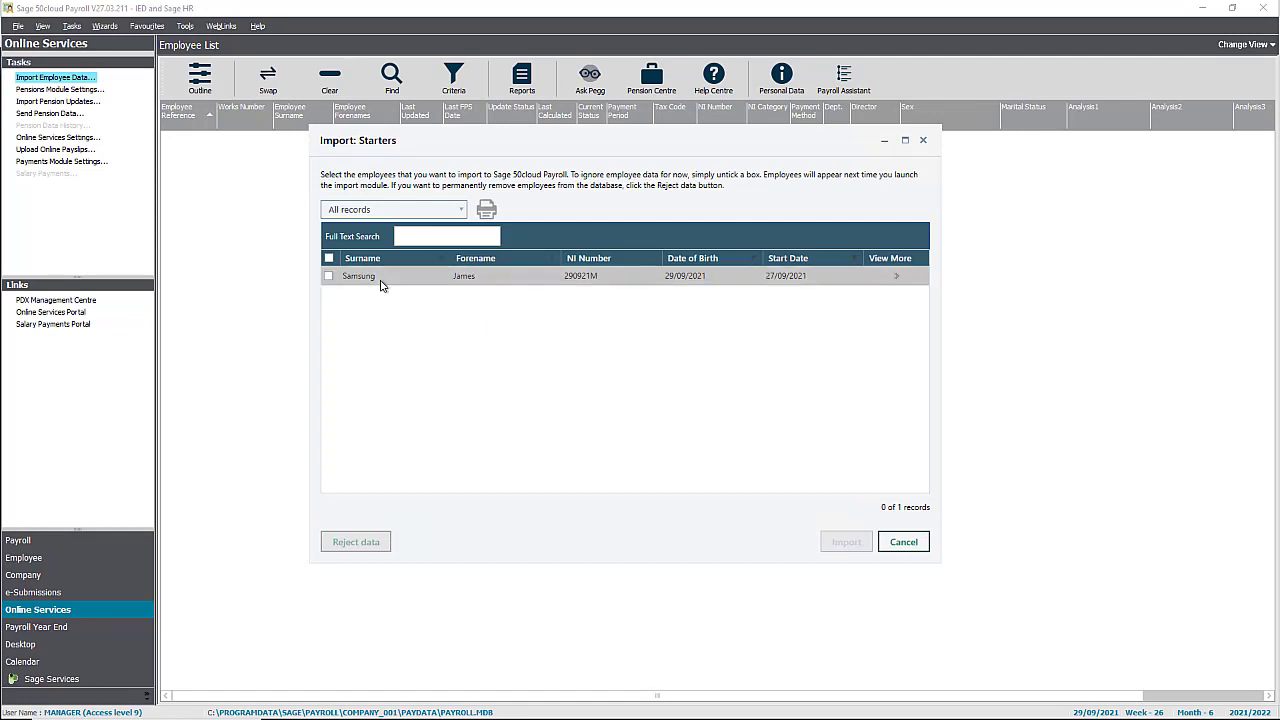
Tick the new starter, review their payroll details via View More, and import them.
click(329, 276)
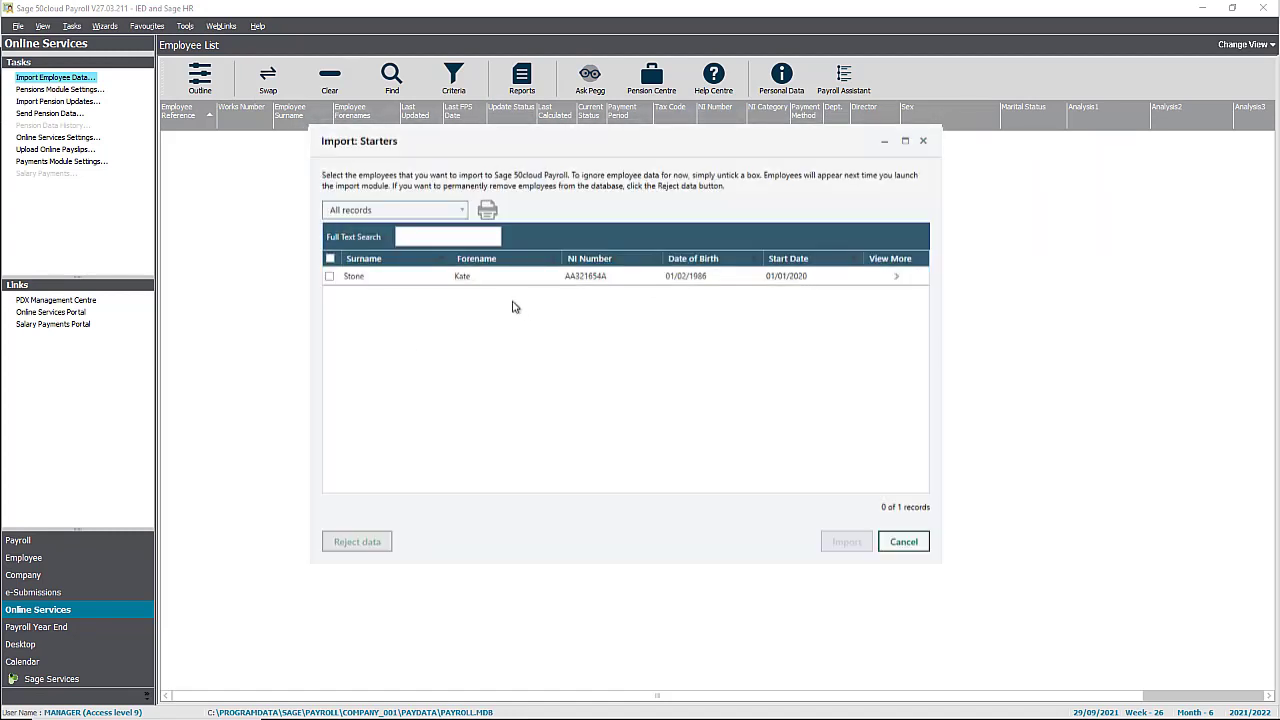
click(896, 280)
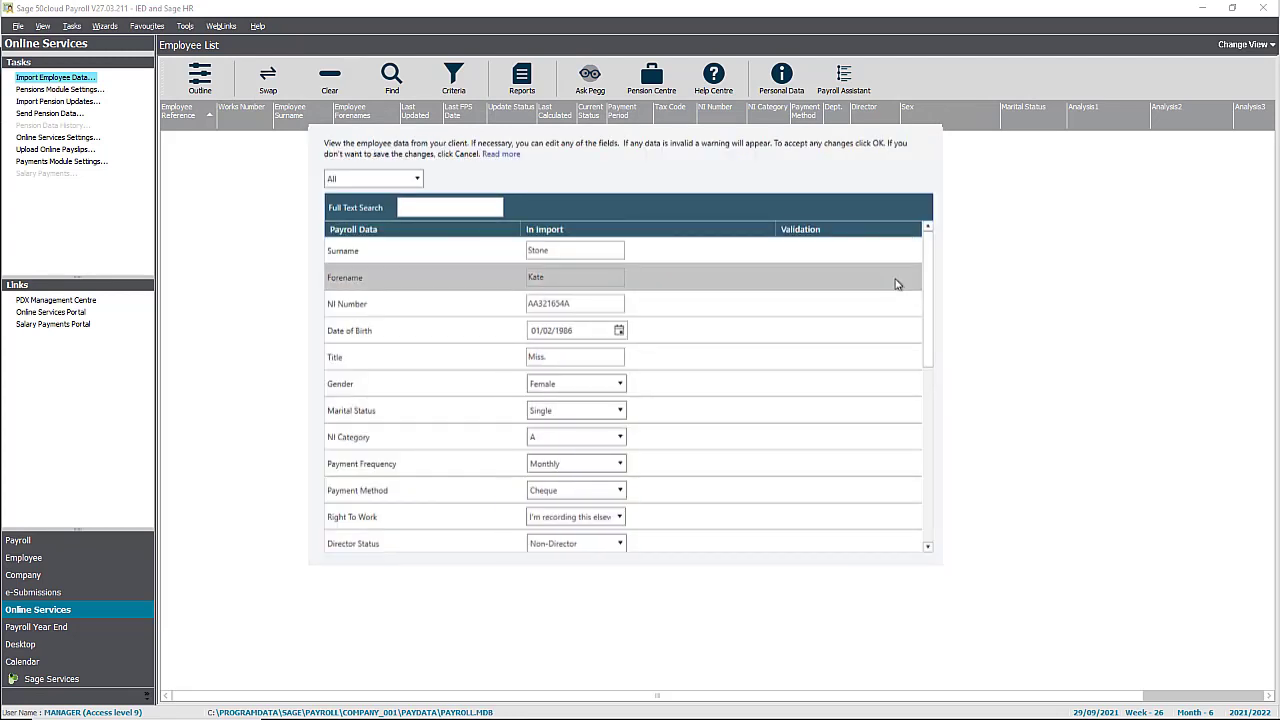
mouse_move(930, 265)
mouse_down()
mouse_move(929, 480)
mouse_move(927, 270)
mouse_up()
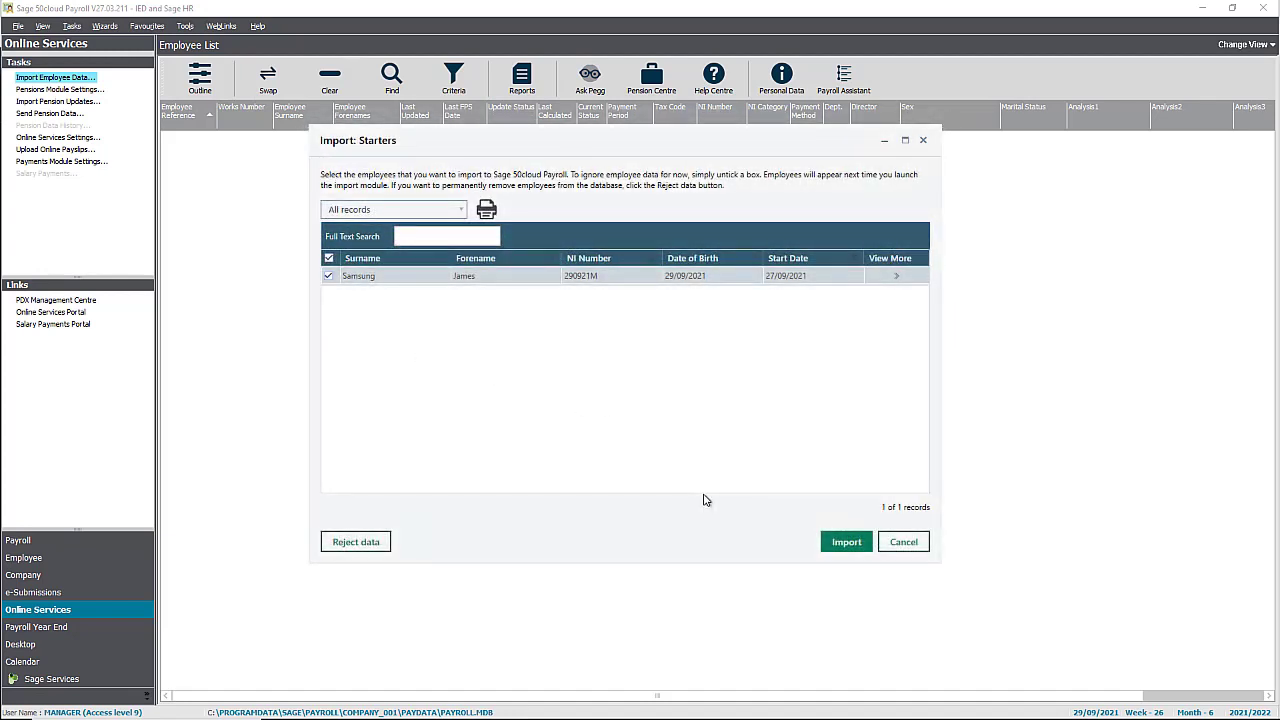
click(846, 543)
Finish the one-record import, close the import windows, and select the new employee row.
click(716, 406)
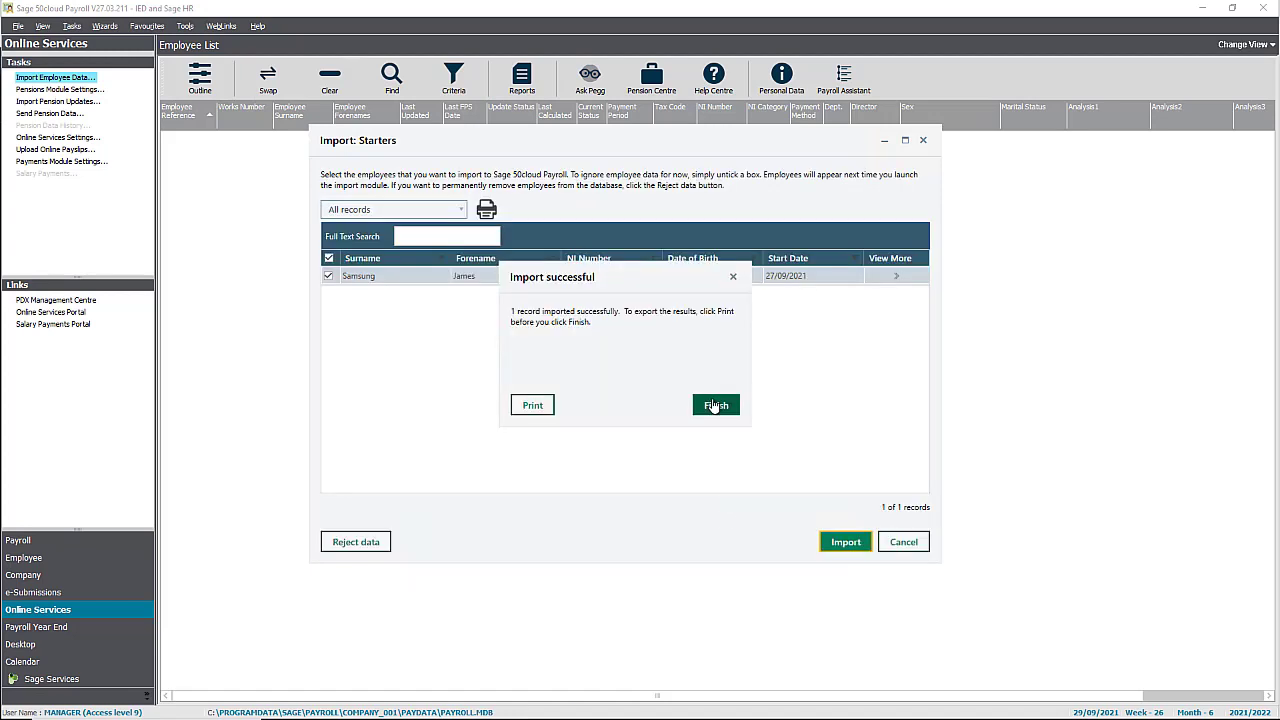
click(716, 405)
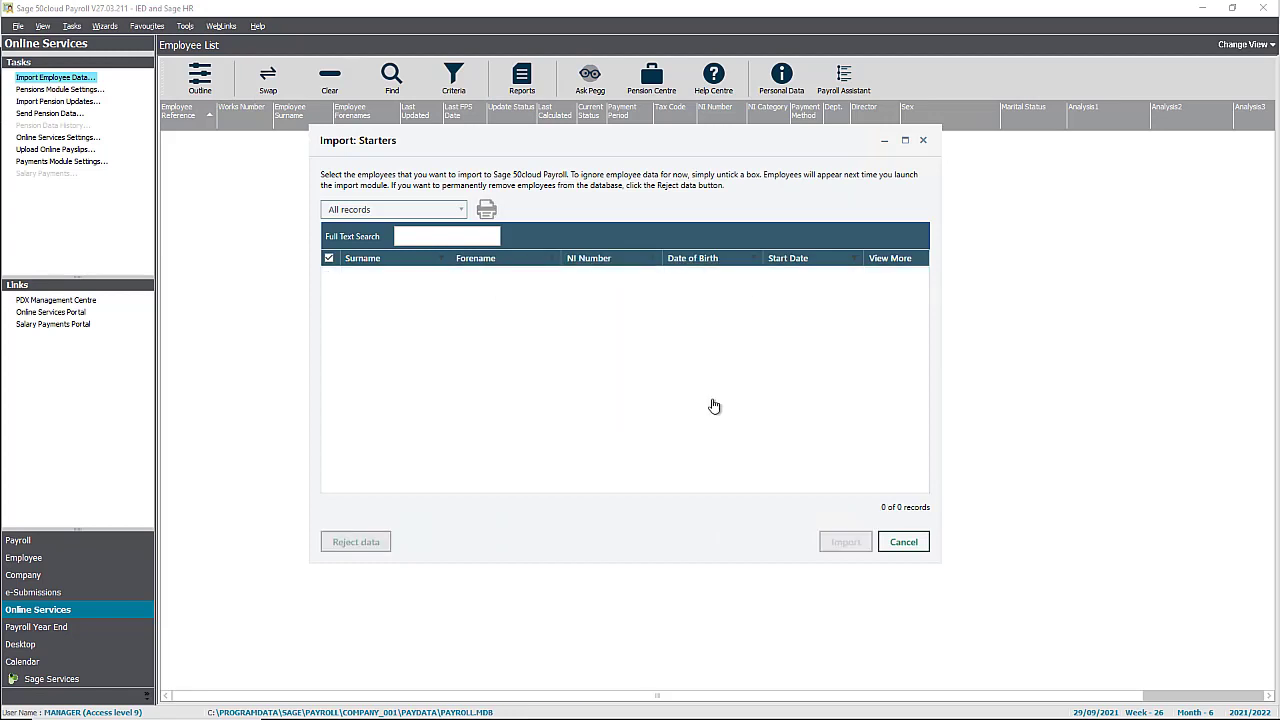
click(906, 545)
click(834, 489)
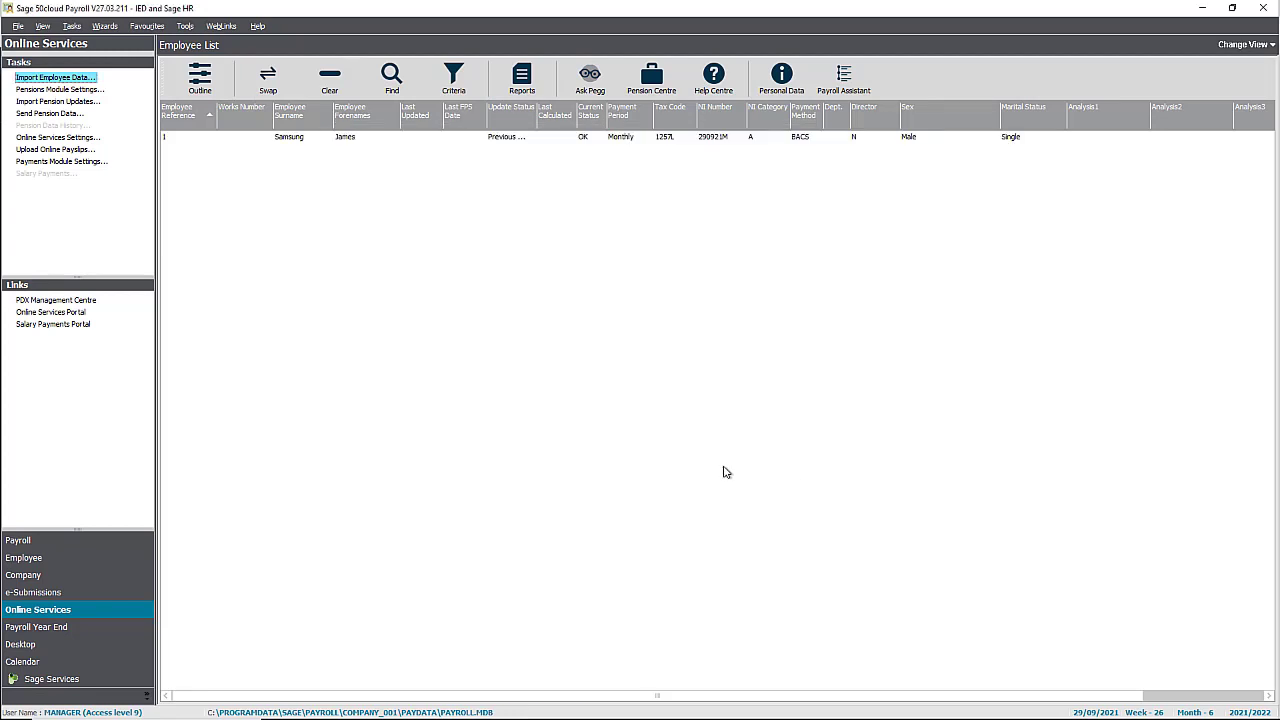
click(377, 137)
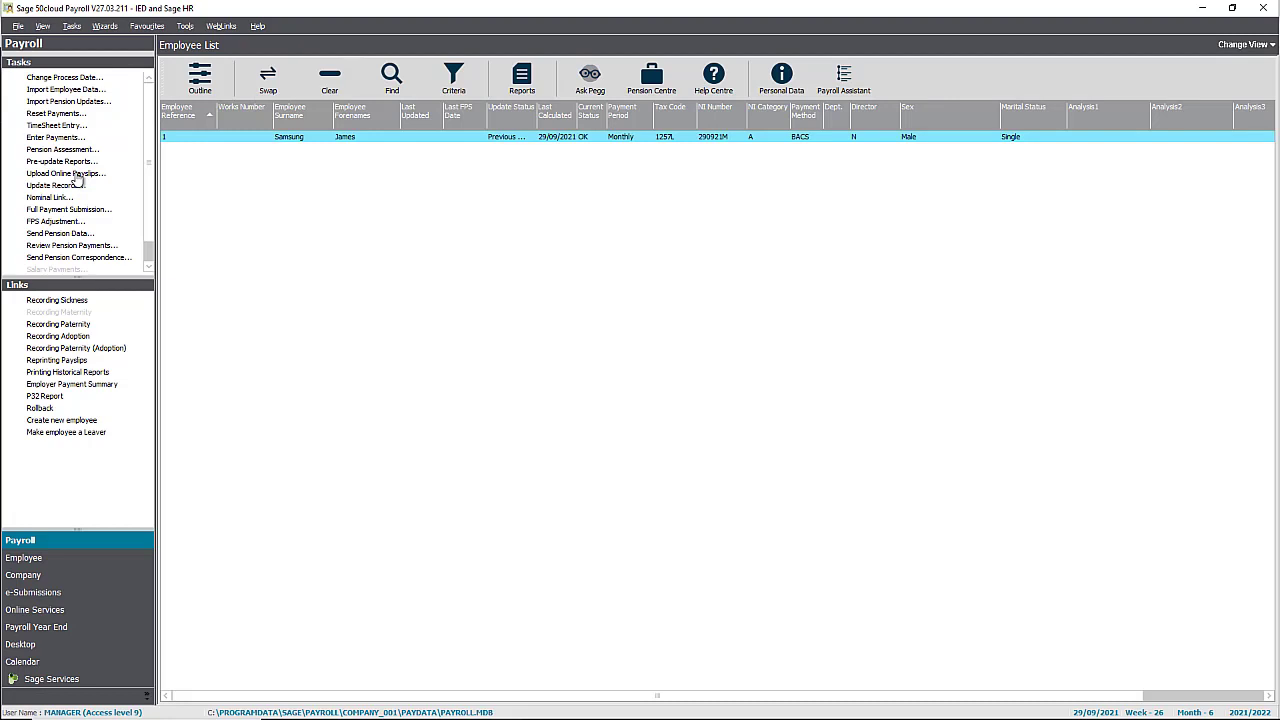
Set up the new employee for online payslips and save the online services setup.
click(74, 176)
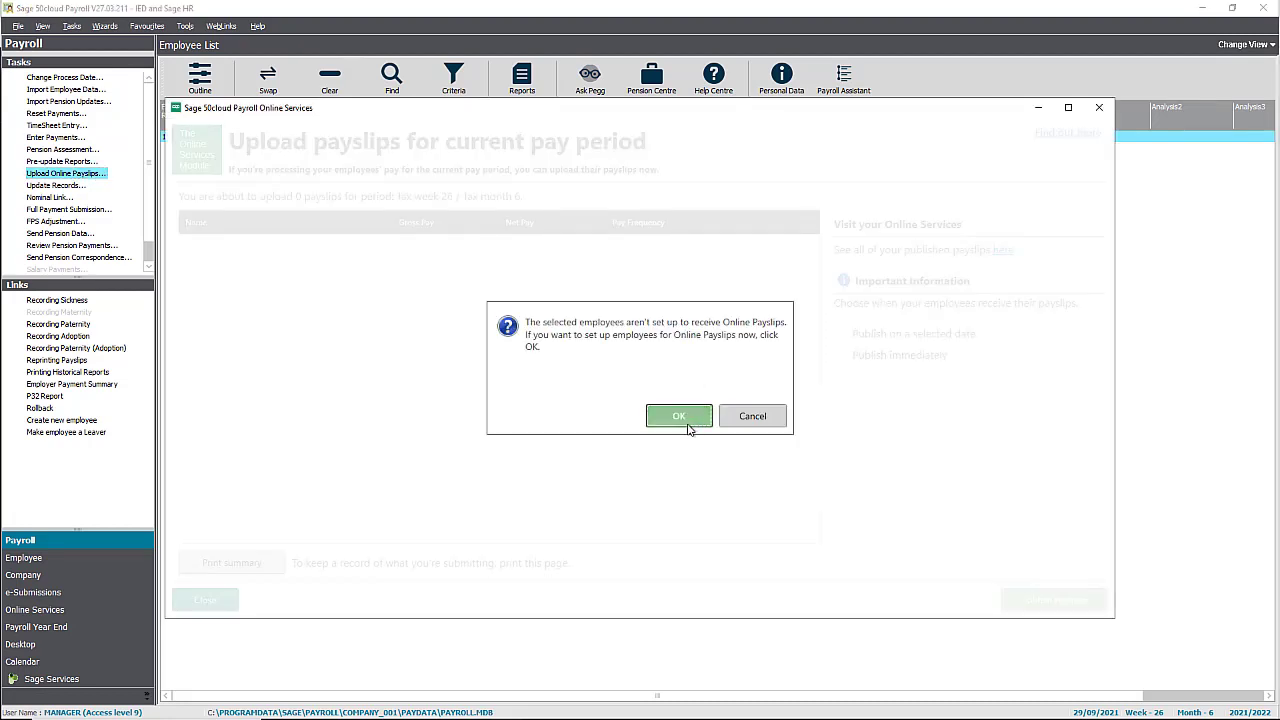
click(688, 426)
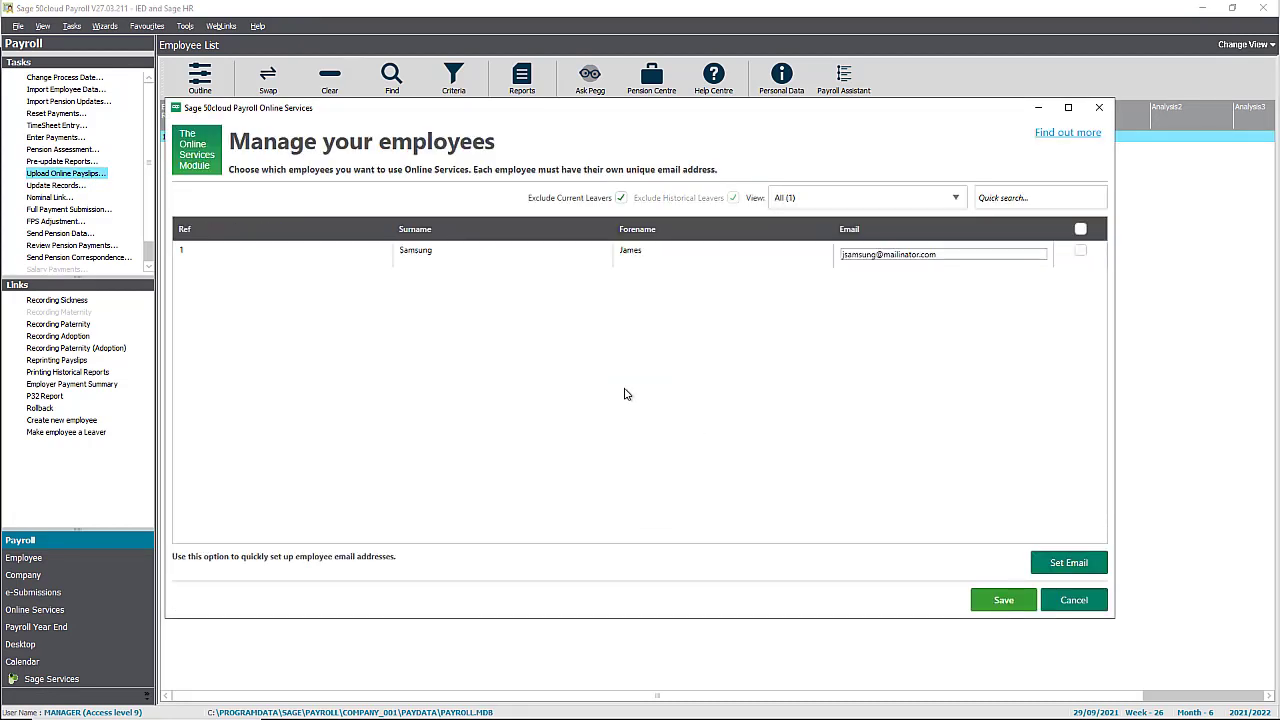
click(1080, 251)
click(1005, 606)
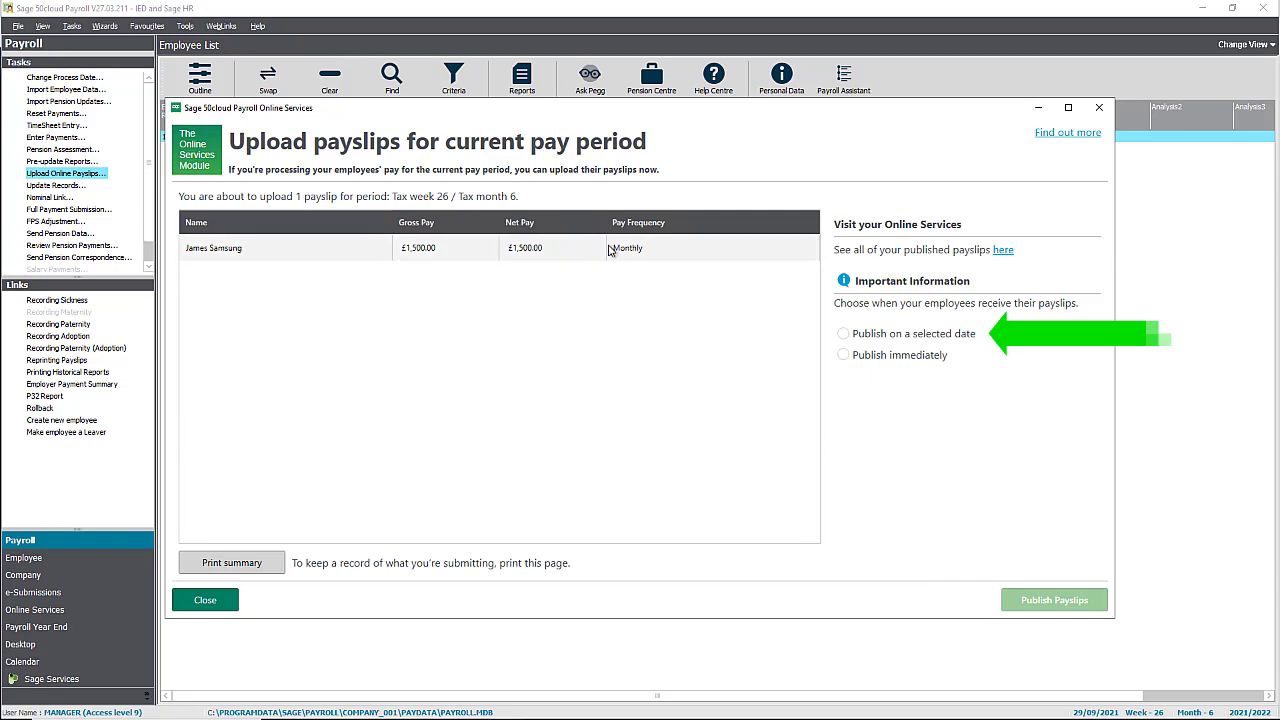
Publish the tax month 6 payslip immediately and log in to the Sage HR portal.
click(845, 355)
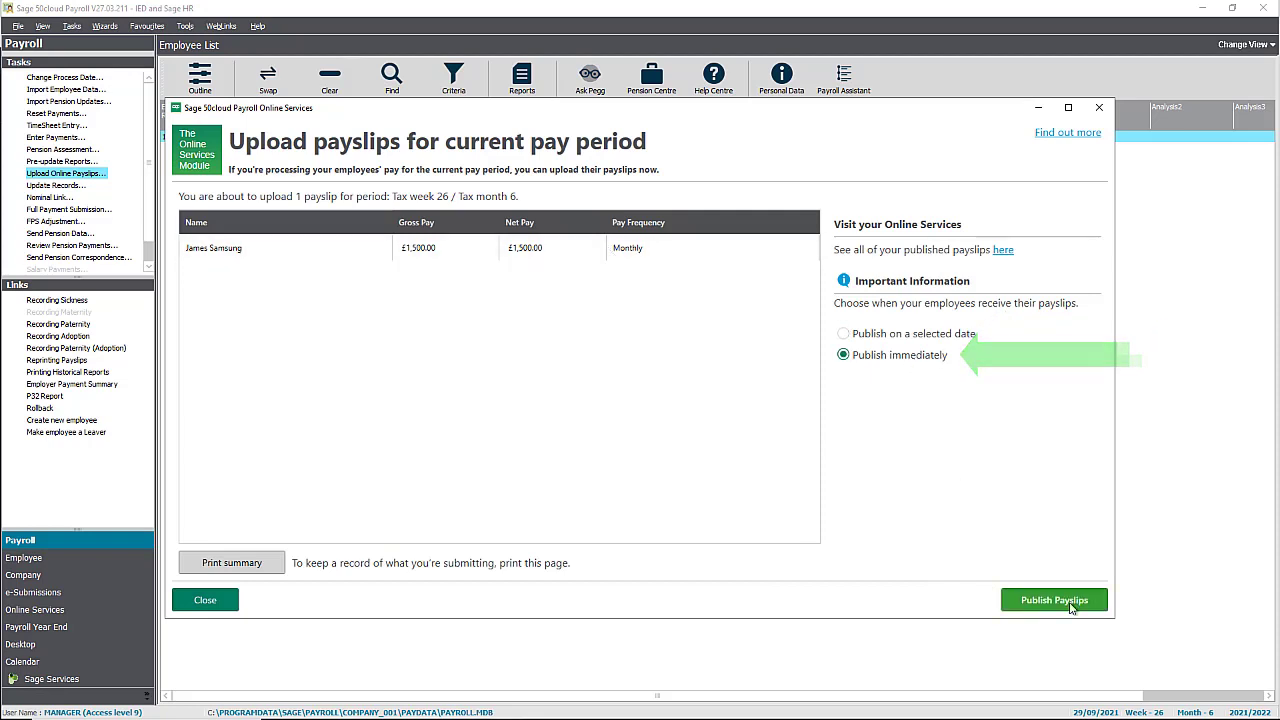
click(1072, 605)
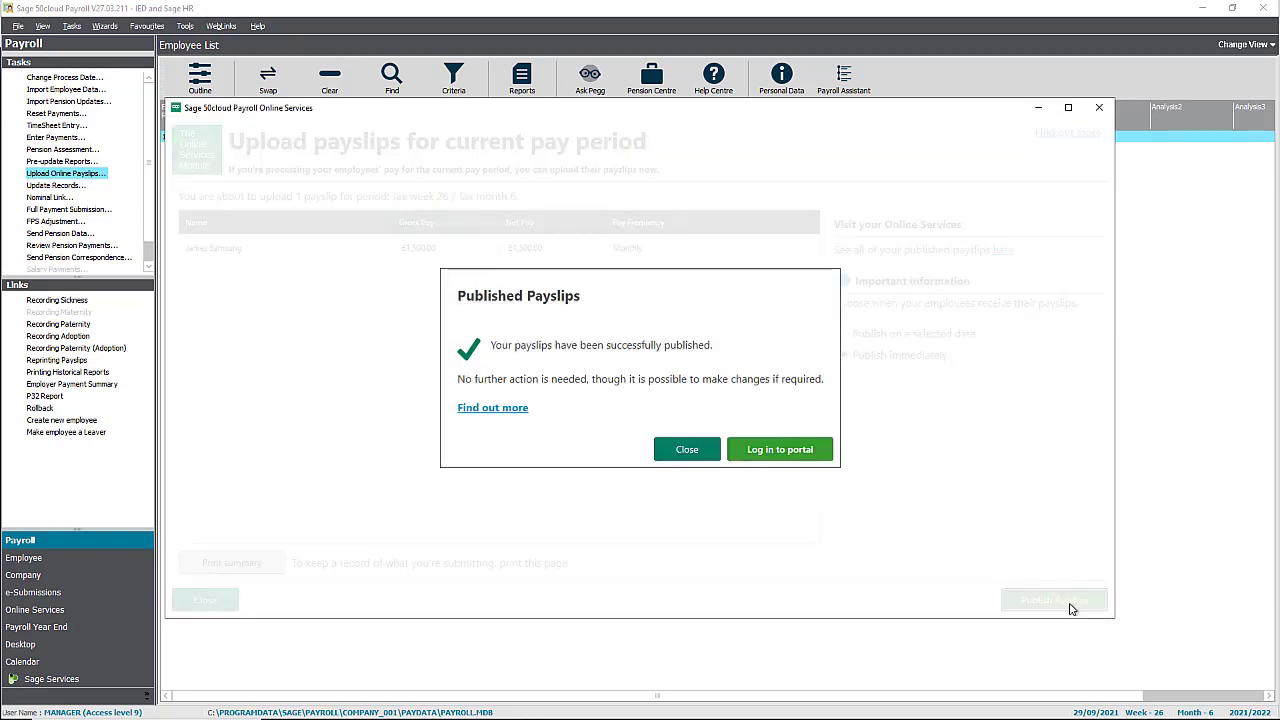
click(770, 450)
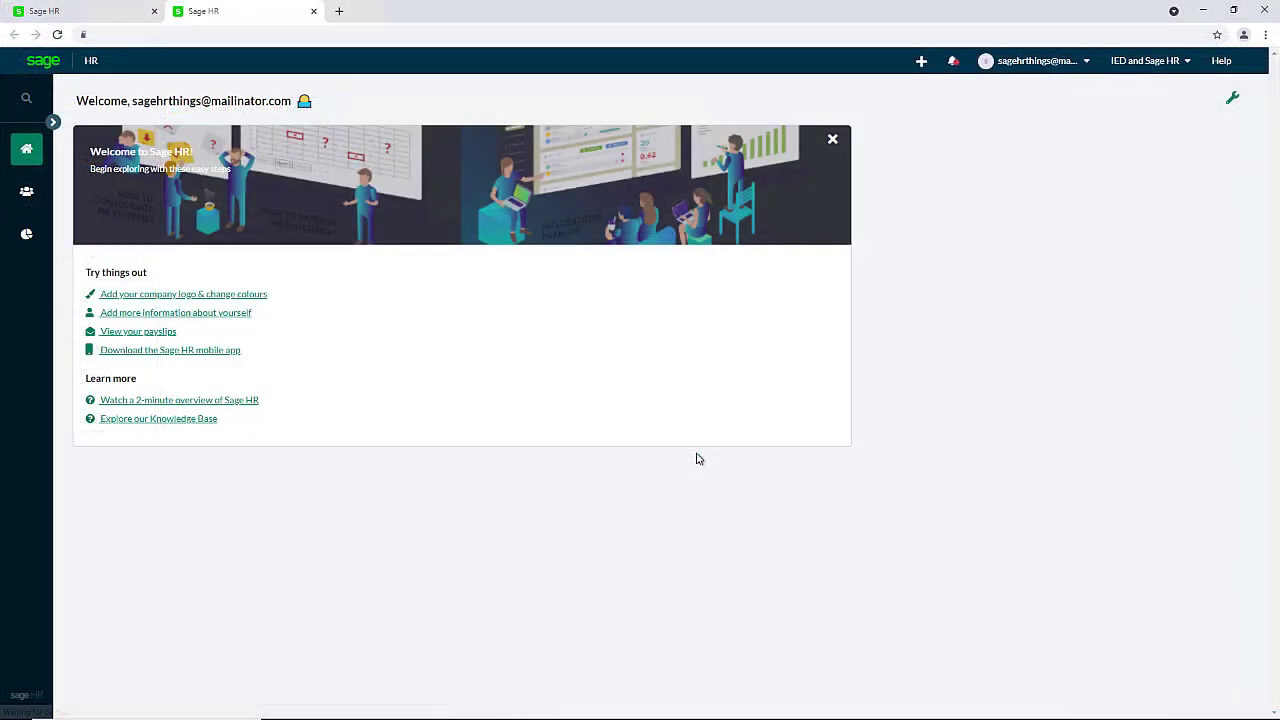
Open the new starter's profile from the Directory, check Payslips & P60s, then return to Employee details.
click(27, 191)
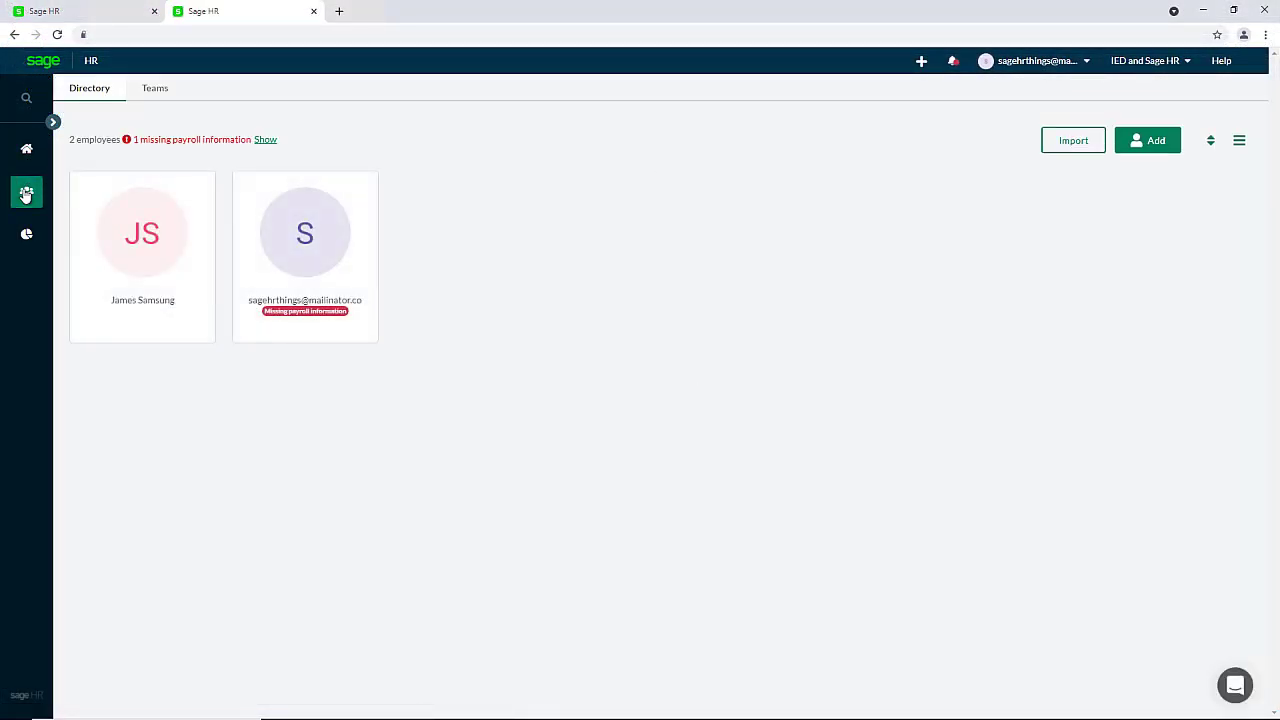
click(156, 246)
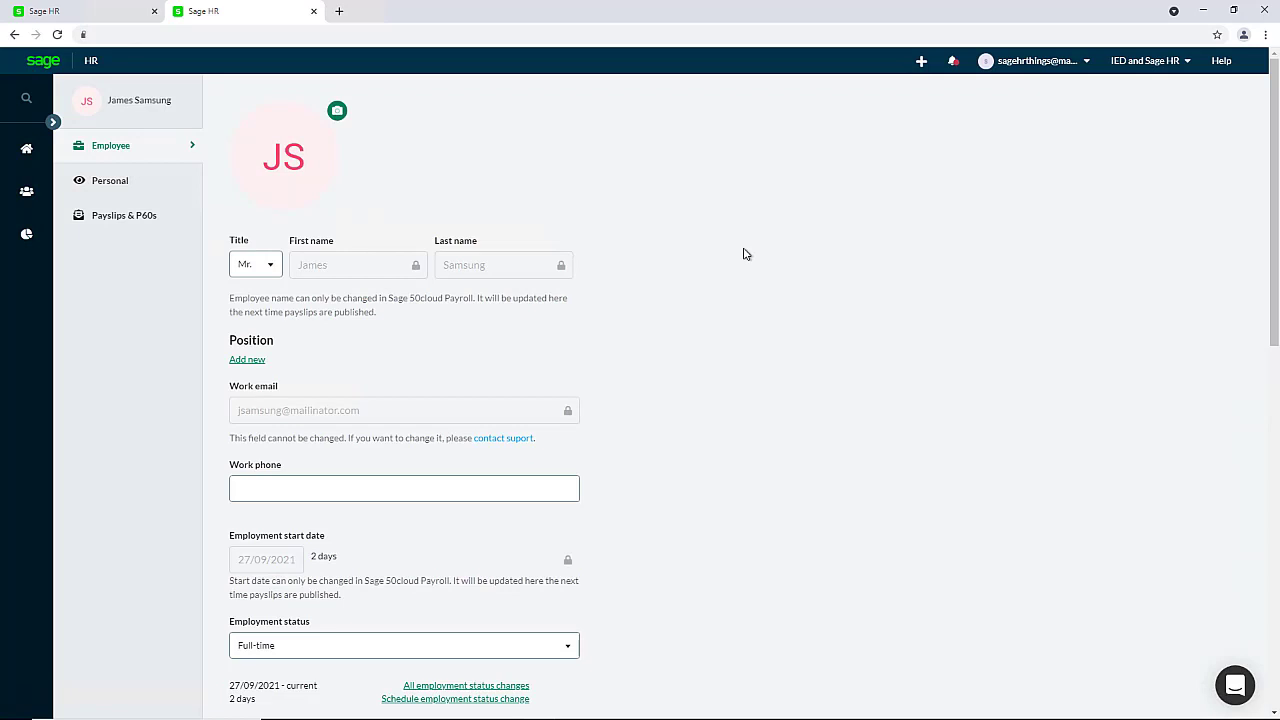
click(115, 222)
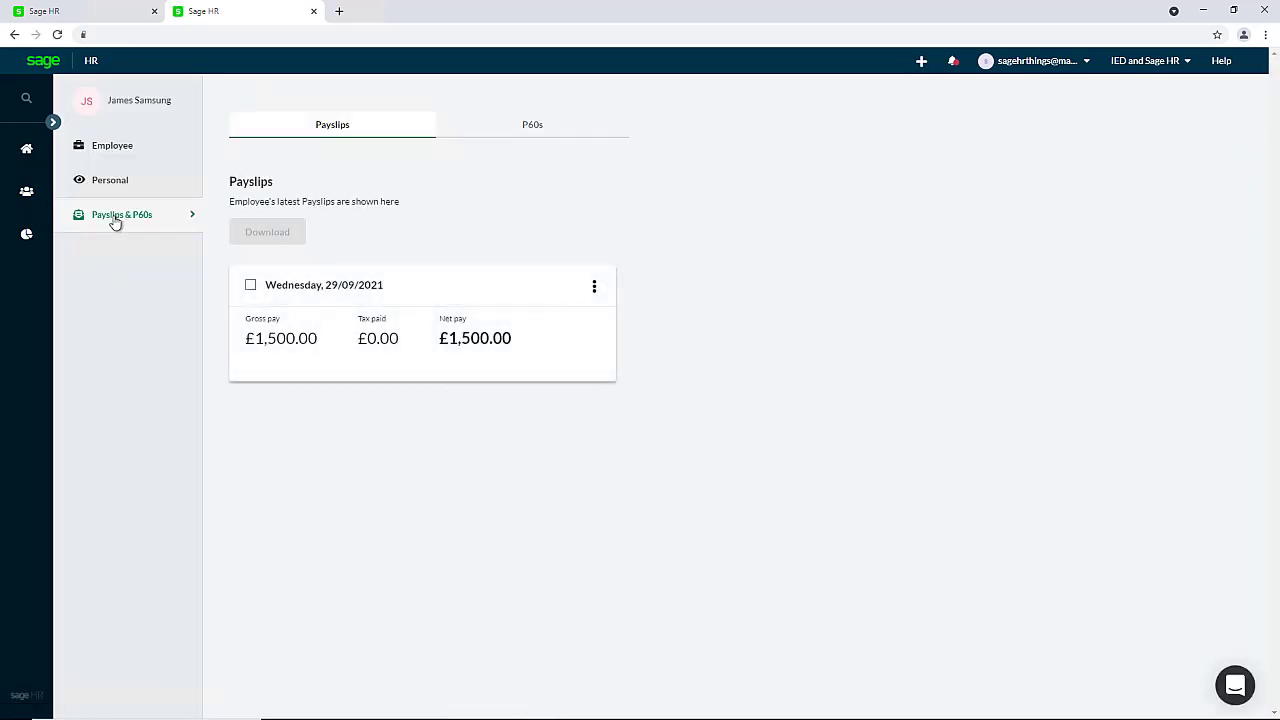
click(130, 155)
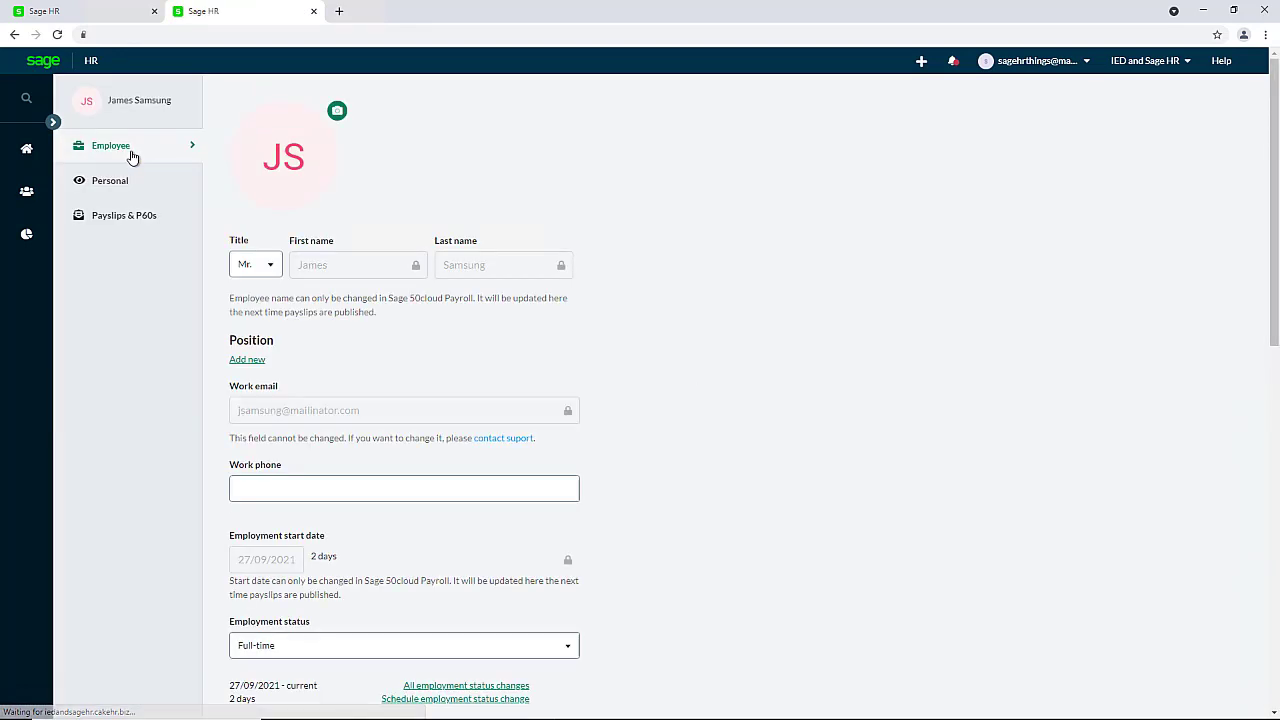